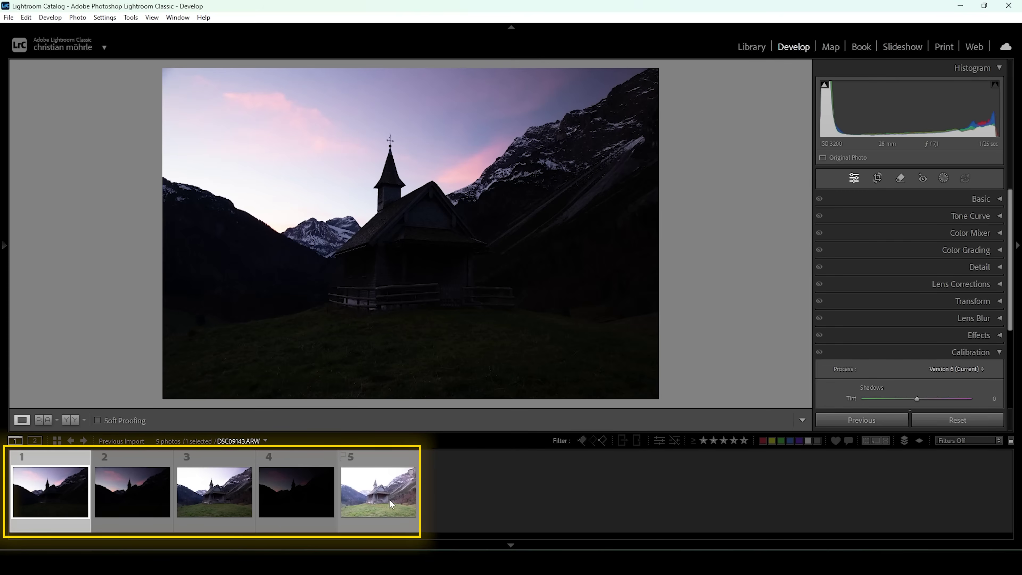
Merge all five bracketed exposures into one HDR image with Auto Align on and deghosting set to None
{"action": "key", "text": "ctrl+a"}
{"action": "right_click", "coordinate": [383, 498]}
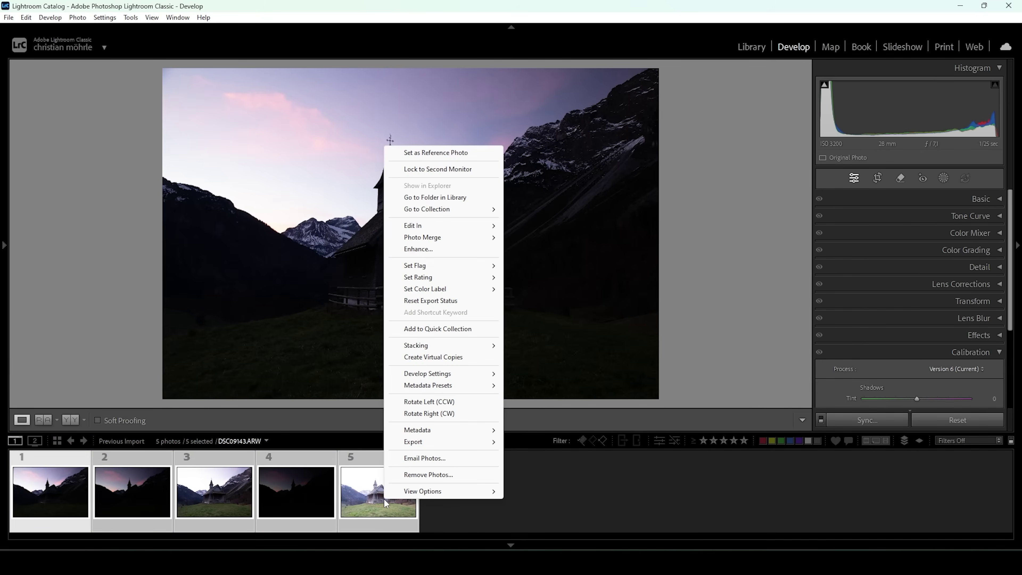
{"action": "mouse_move", "coordinate": [426, 241]}
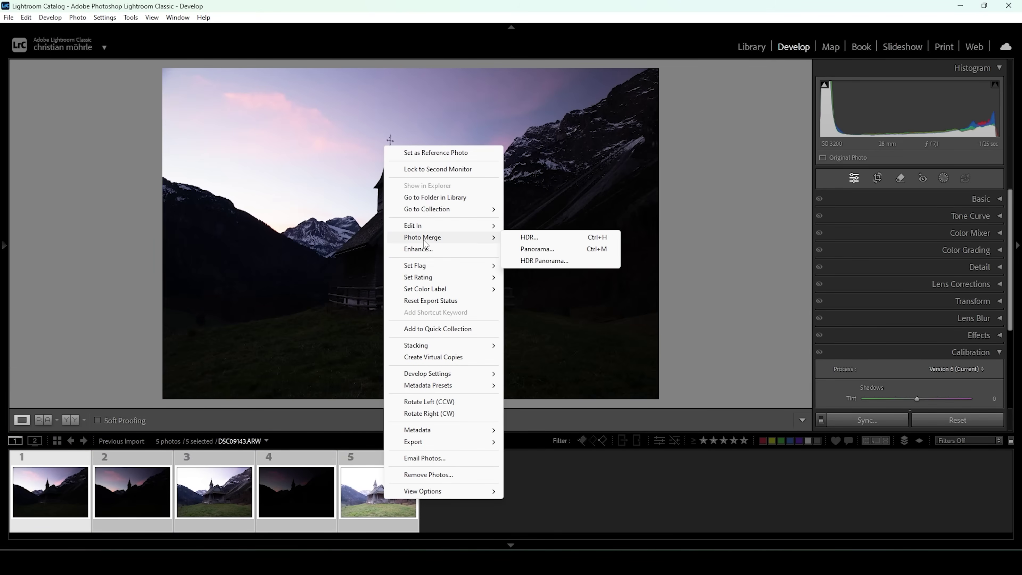
{"action": "left_click", "coordinate": [530, 238]}
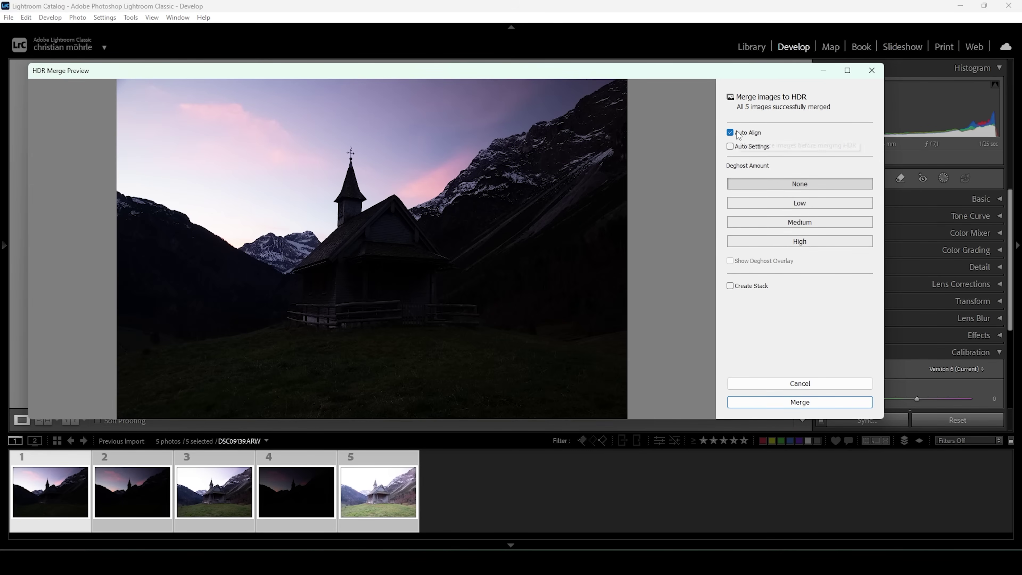
{"action": "left_click", "coordinate": [771, 402]}
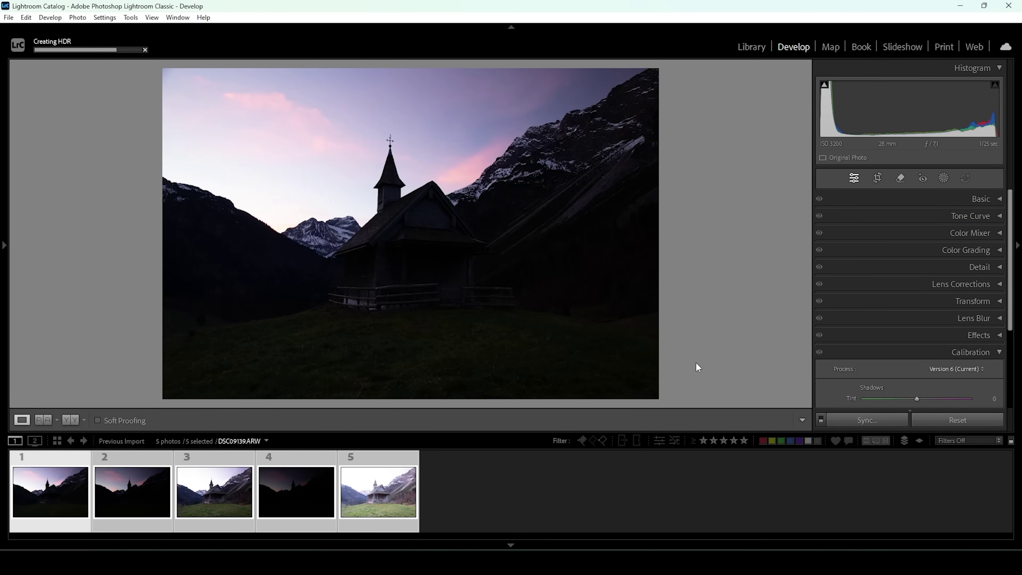
Hide the filmstrip and change the merged HDR photo's profile to Adobe Standard
{"action": "left_click", "coordinate": [511, 545]}
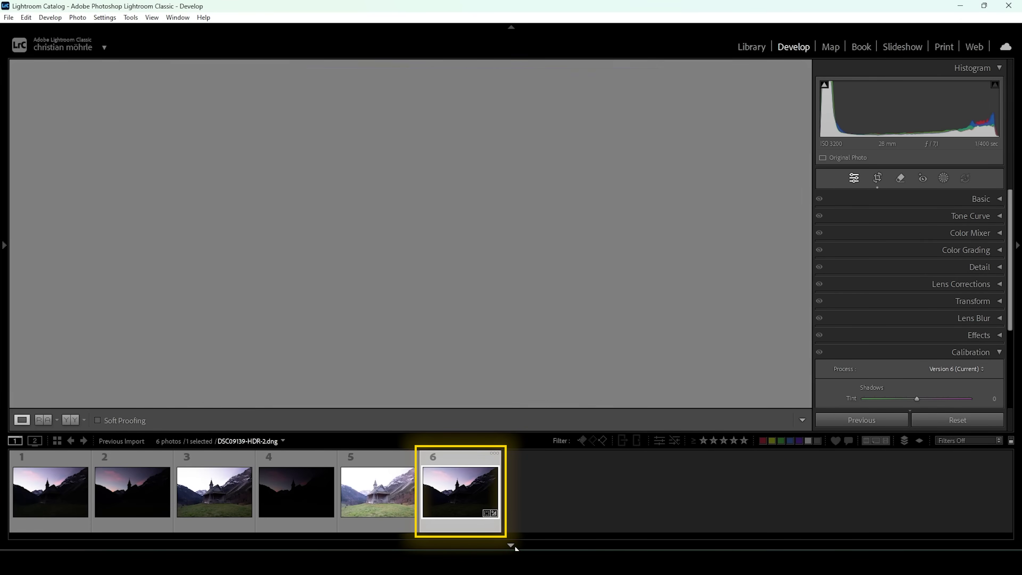
{"action": "left_click", "coordinate": [993, 199]}
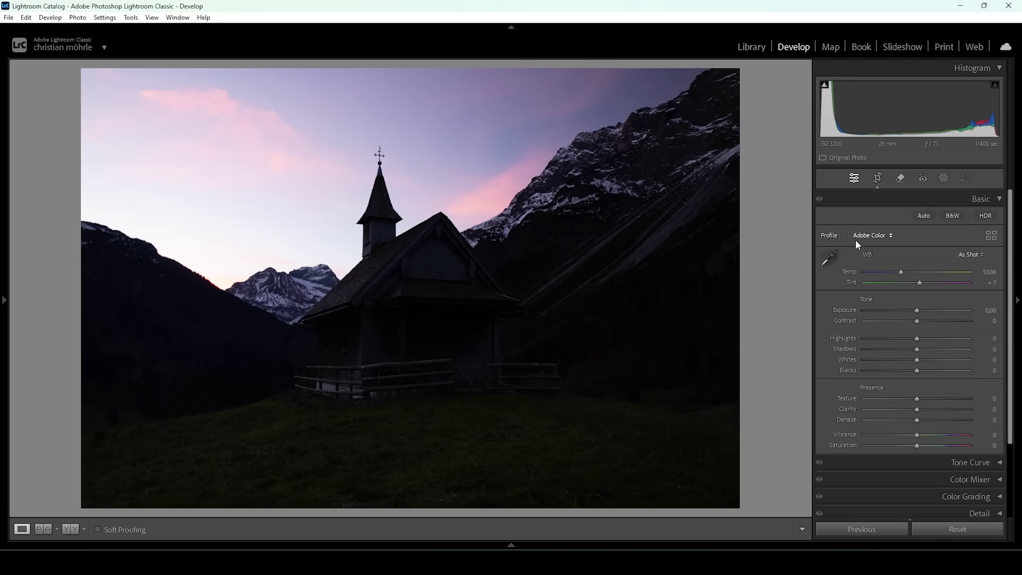
{"action": "left_click", "coordinate": [880, 234]}
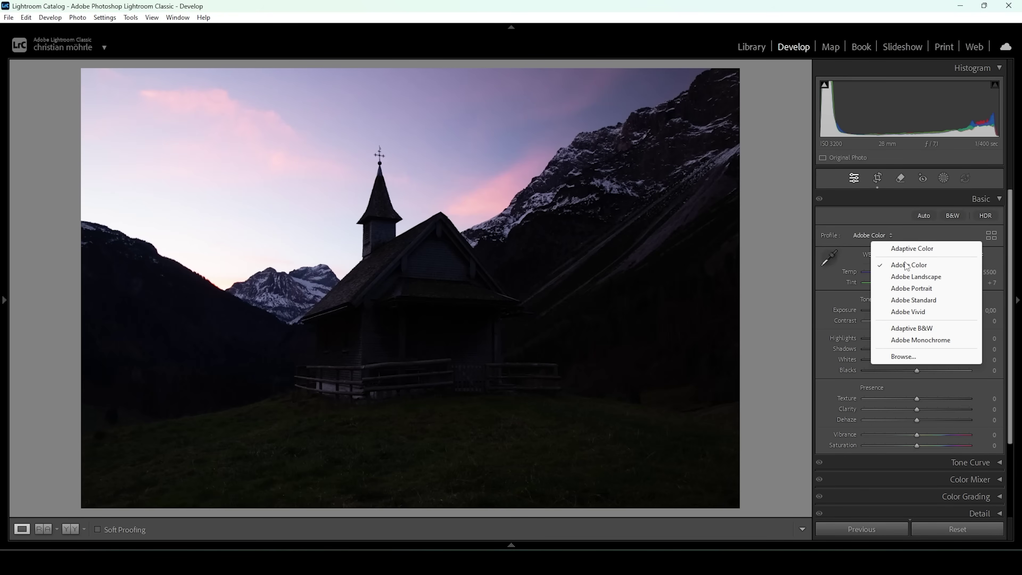
{"action": "left_click", "coordinate": [938, 300]}
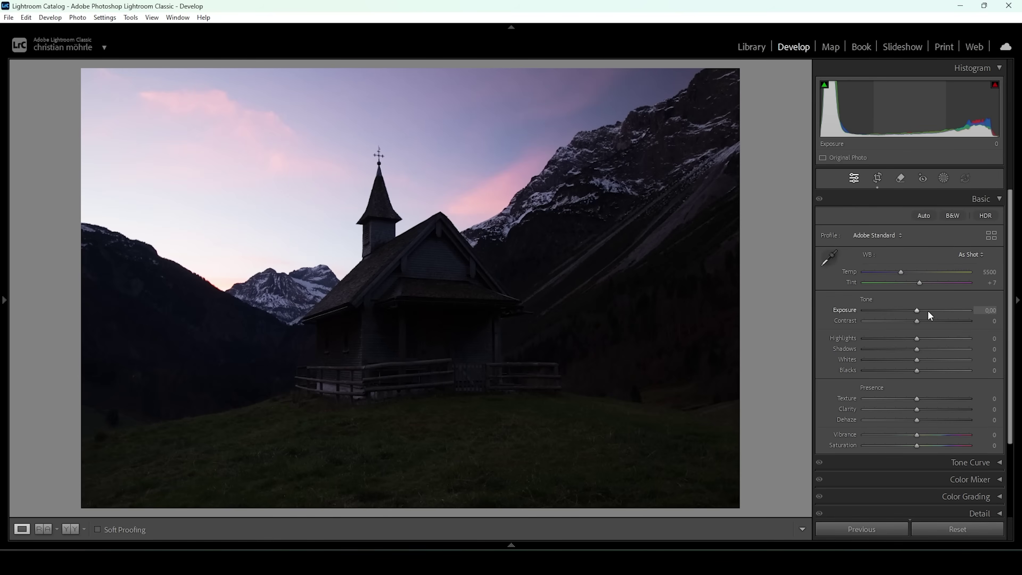
Brighten the whole photo by setting Exposure to +0.25 and Shadows to +42
{"action": "left_click_drag", "start_coordinate": [915, 310], "coordinate": [918, 311]}
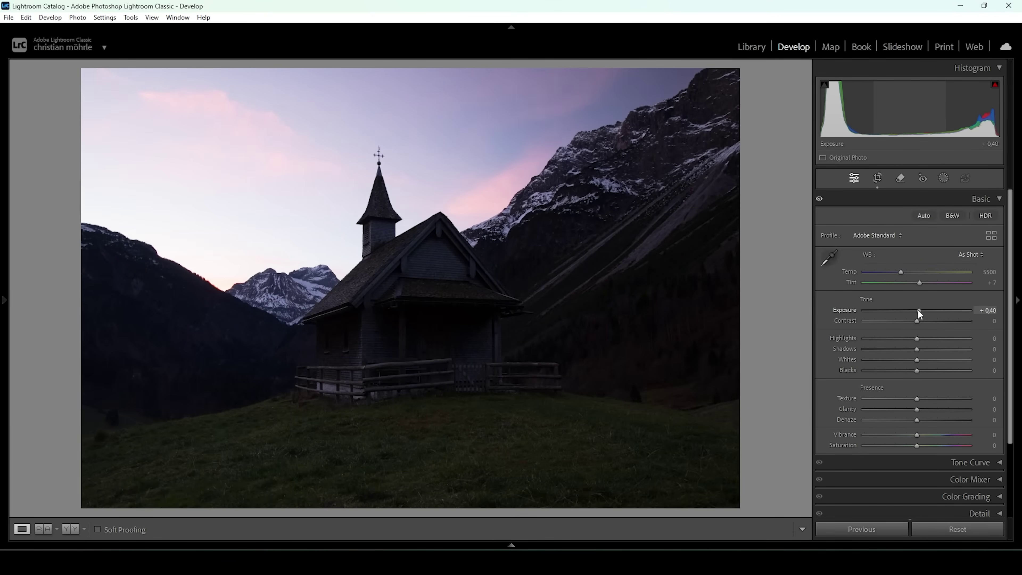
{"action": "left_click_drag", "start_coordinate": [918, 310], "coordinate": [917, 310]}
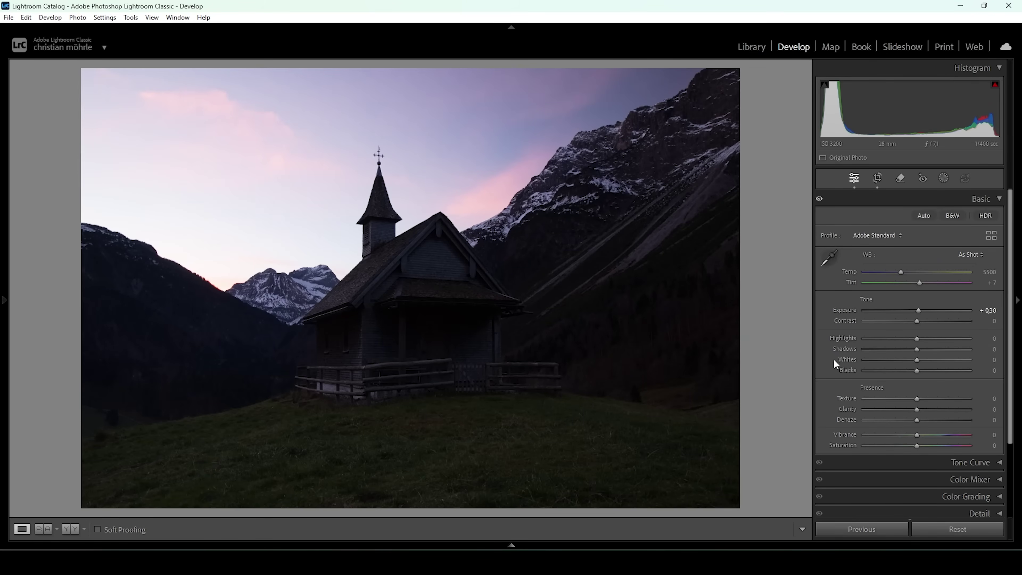
{"action": "left_click_drag", "start_coordinate": [989, 313], "coordinate": [984, 313]}
{"action": "left_click_drag", "start_coordinate": [920, 349], "coordinate": [933, 349]}
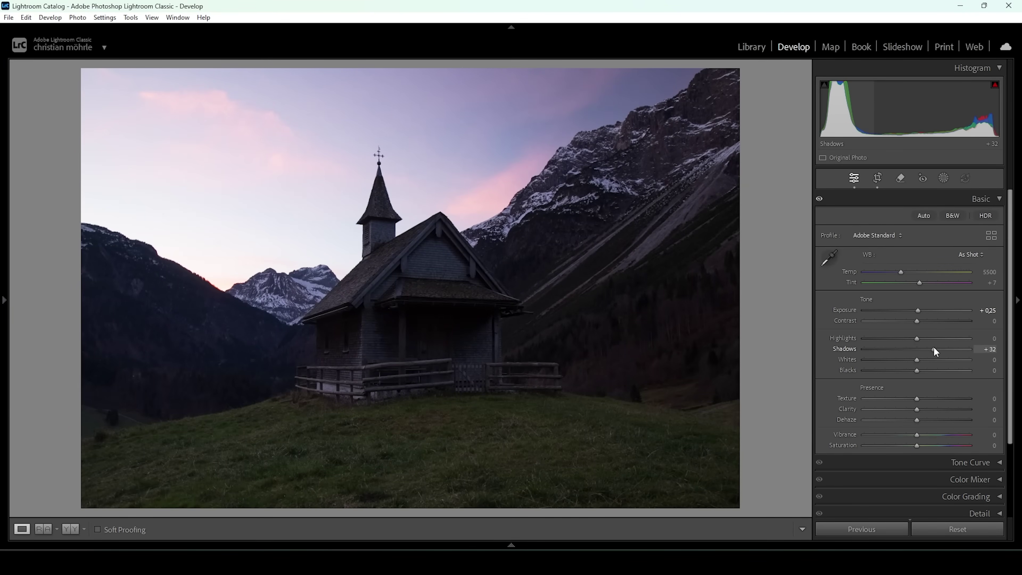
{"action": "left_click_drag", "start_coordinate": [934, 348], "coordinate": [939, 349]}
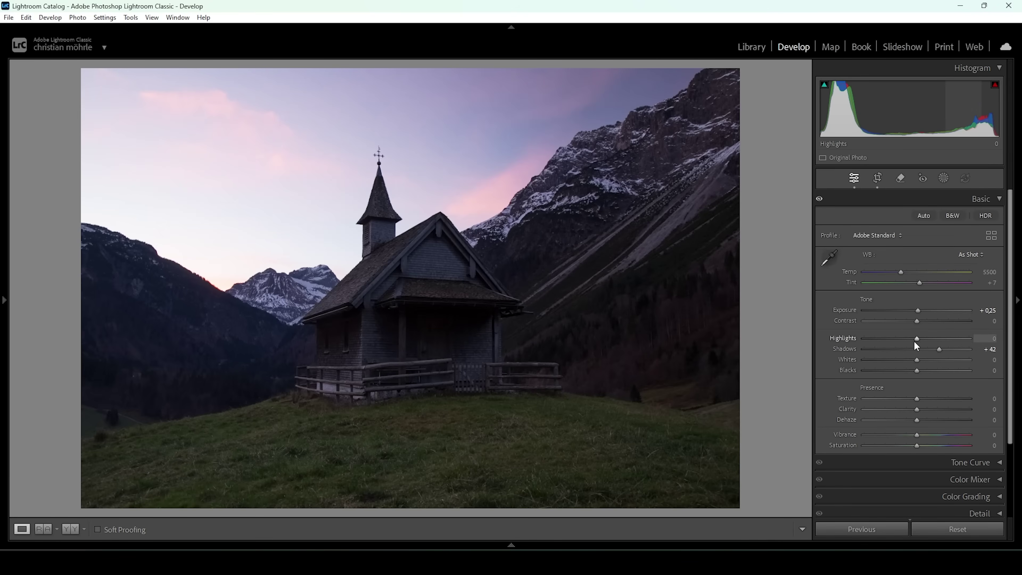
Set the photo's Highlights to −57, Blacks to +19 and Whites to +8
{"action": "left_click_drag", "start_coordinate": [914, 338], "coordinate": [888, 341]}
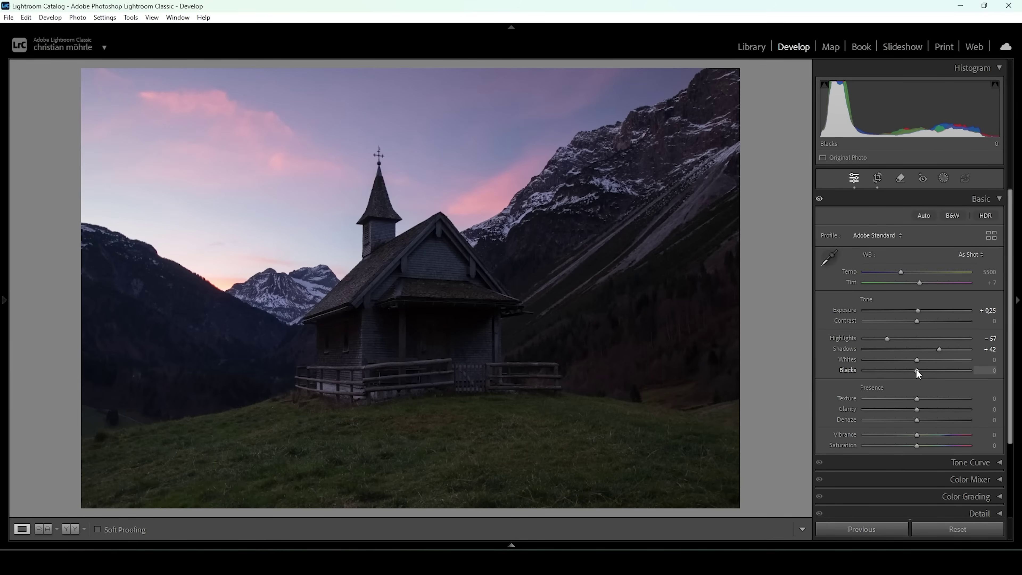
{"action": "left_click_drag", "start_coordinate": [917, 369], "coordinate": [926, 370]}
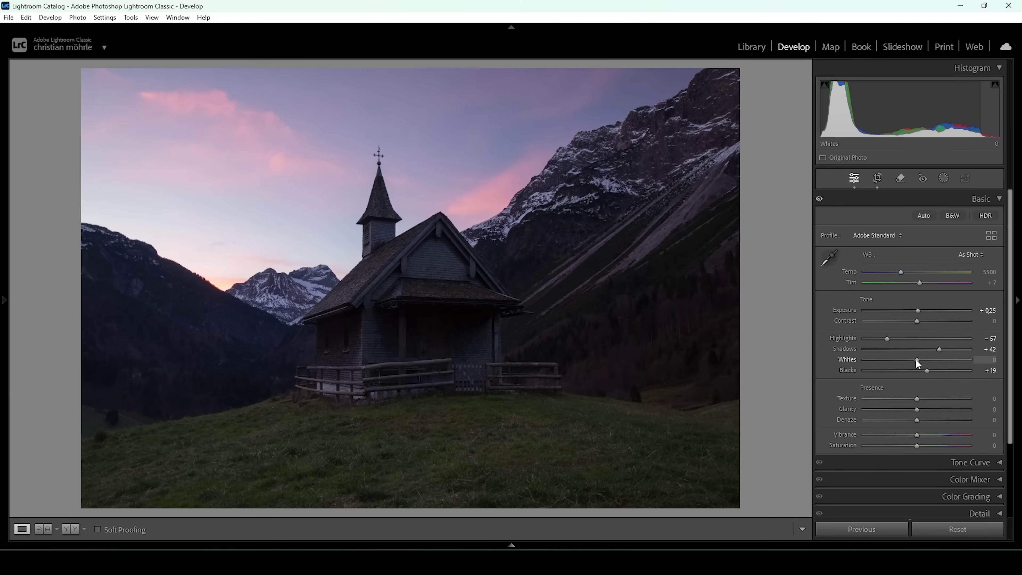
{"action": "left_click_drag", "start_coordinate": [916, 359], "coordinate": [920, 358]}
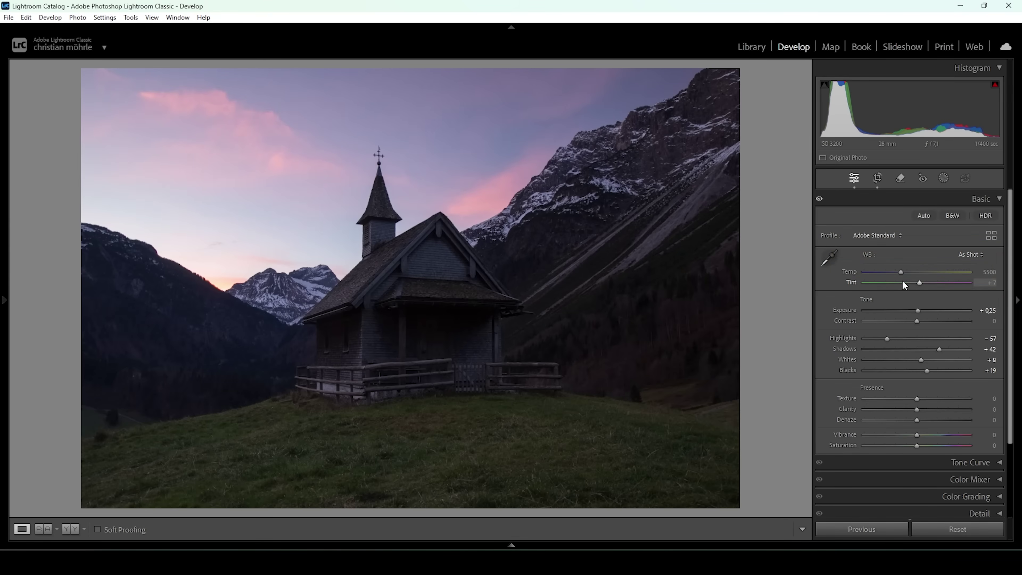
Warm the white balance to a temperature of 6250 and set Vibrance to +10
{"action": "left_click_drag", "start_coordinate": [901, 271], "coordinate": [911, 273]}
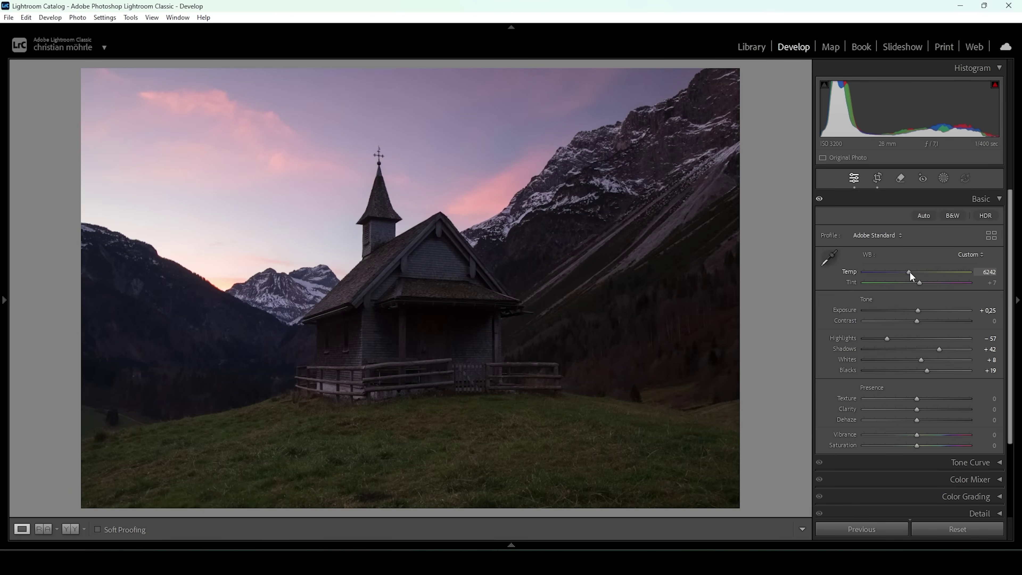
{"action": "left_click_drag", "start_coordinate": [910, 272], "coordinate": [911, 273]}
{"action": "left_click_drag", "start_coordinate": [918, 435], "coordinate": [923, 431]}
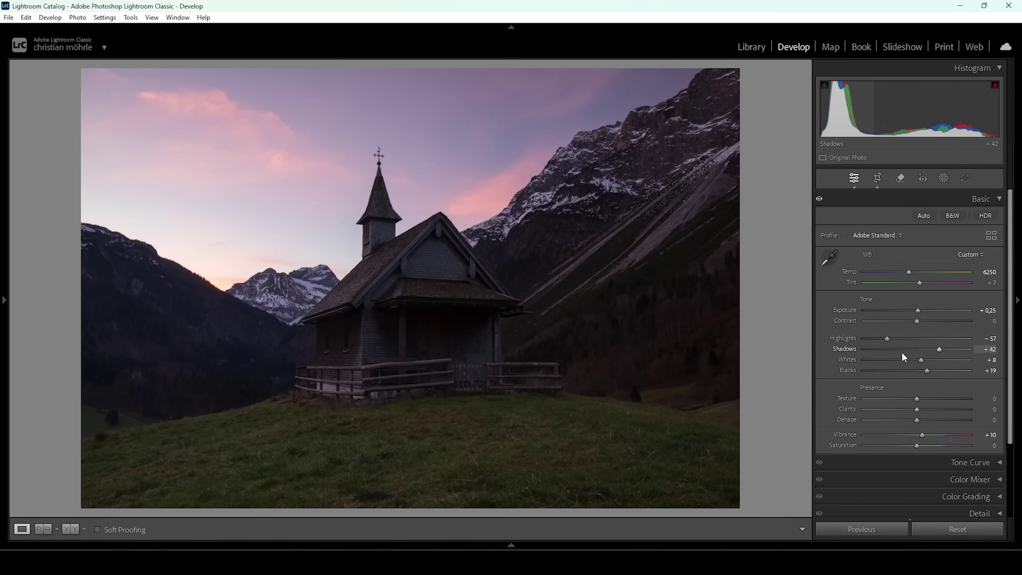
Set Texture to +6, Clarity to −6 and Dehaze to −6, and compare the photo before and after the edits
{"action": "left_click_drag", "start_coordinate": [920, 398], "coordinate": [923, 399]}
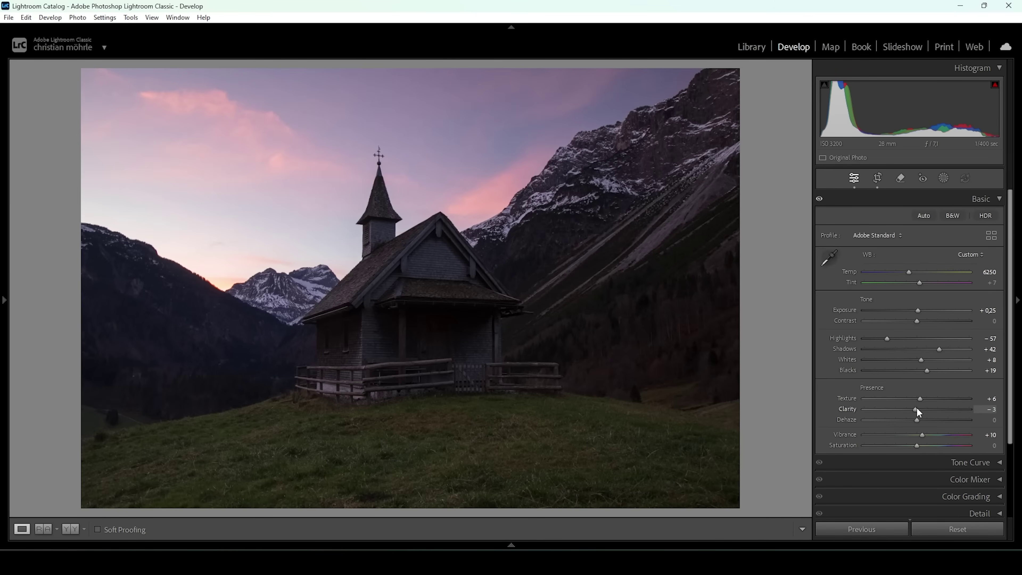
{"action": "left_click_drag", "start_coordinate": [915, 419], "coordinate": [913, 419]}
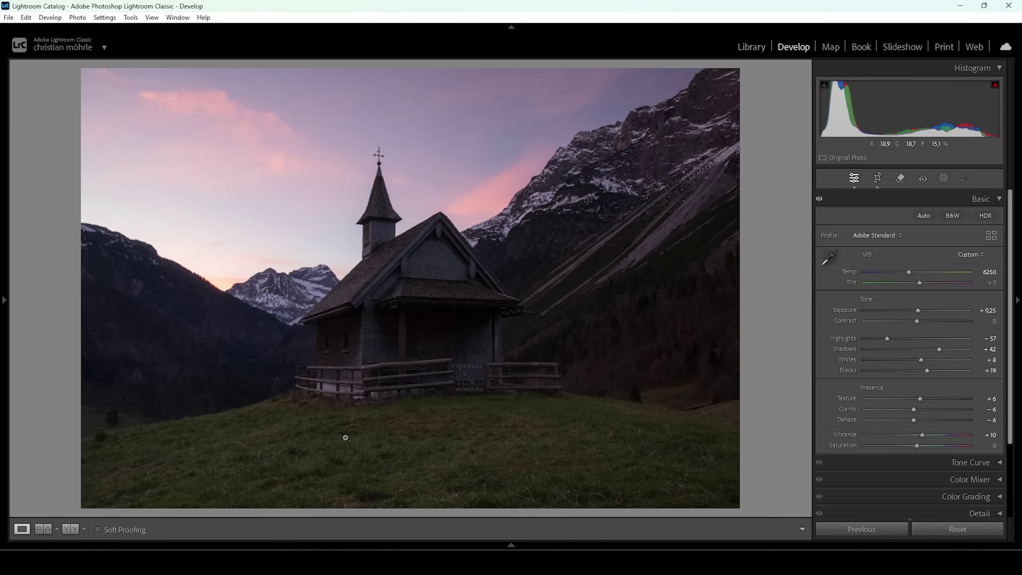
{"action": "left_click", "coordinate": [71, 529]}
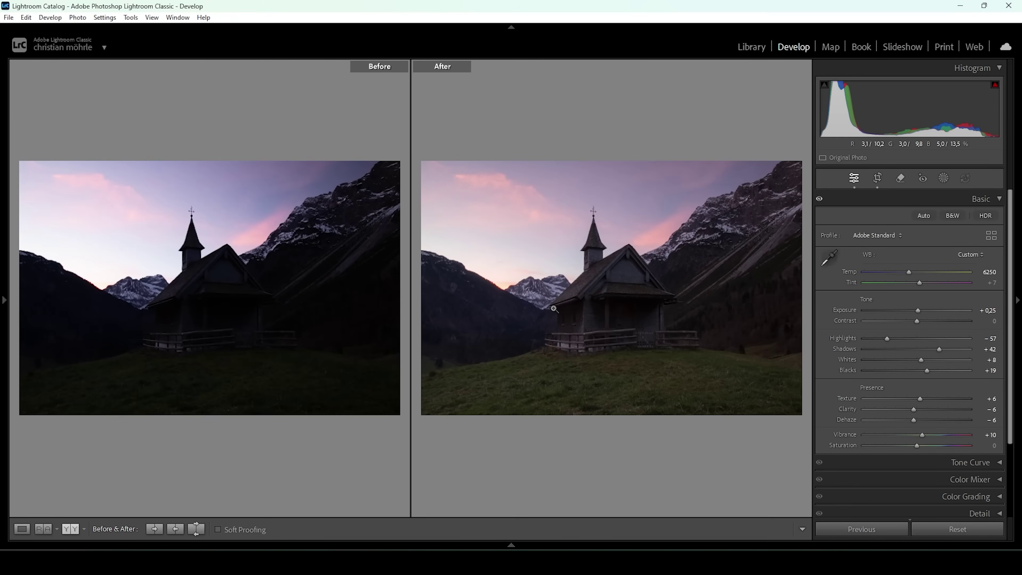
{"action": "left_click", "coordinate": [22, 528]}
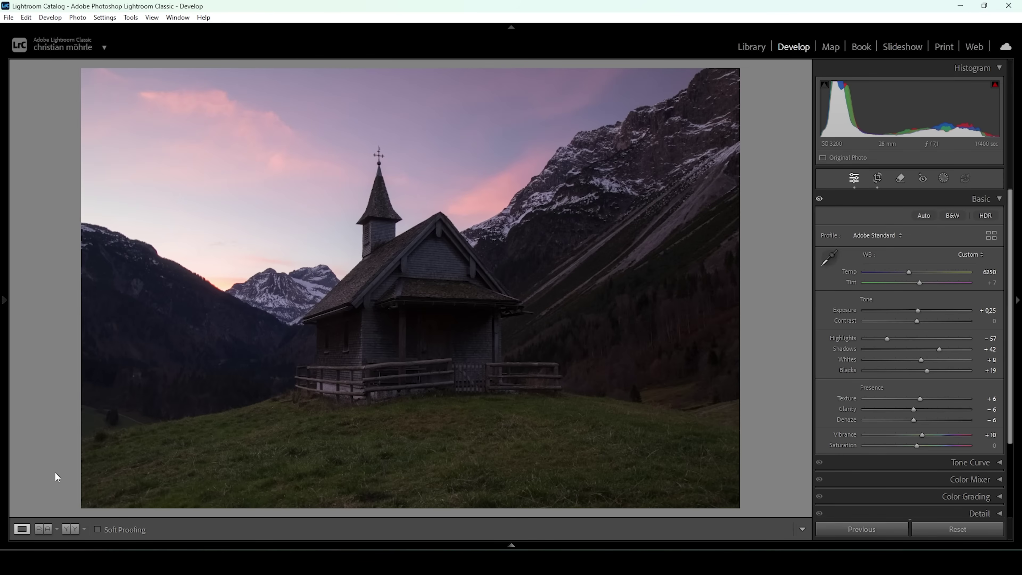
Create a Landscape mask that covers only the Architecture, selecting the chapel
{"action": "left_click", "coordinate": [944, 178]}
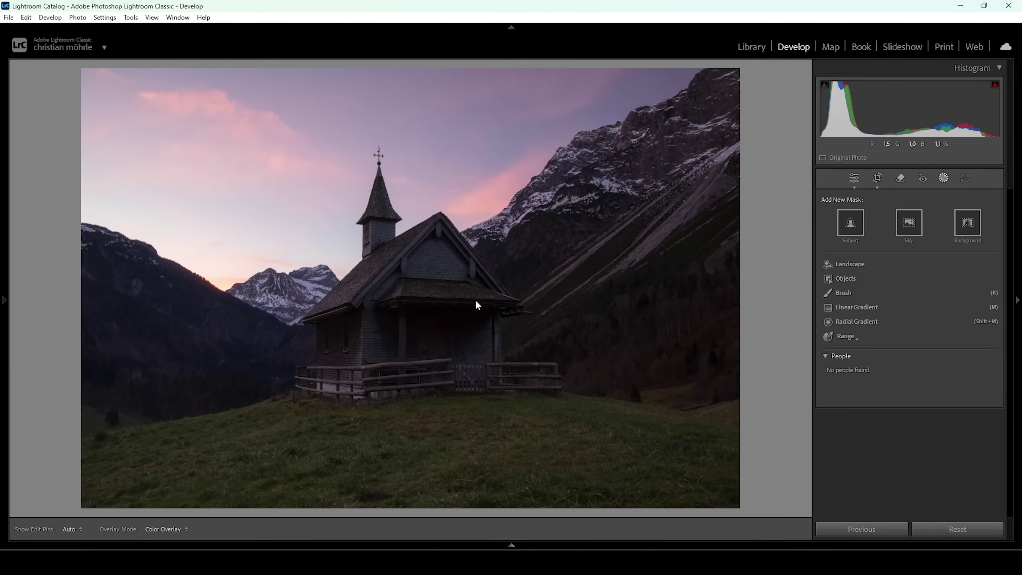
{"action": "left_click", "coordinate": [858, 265]}
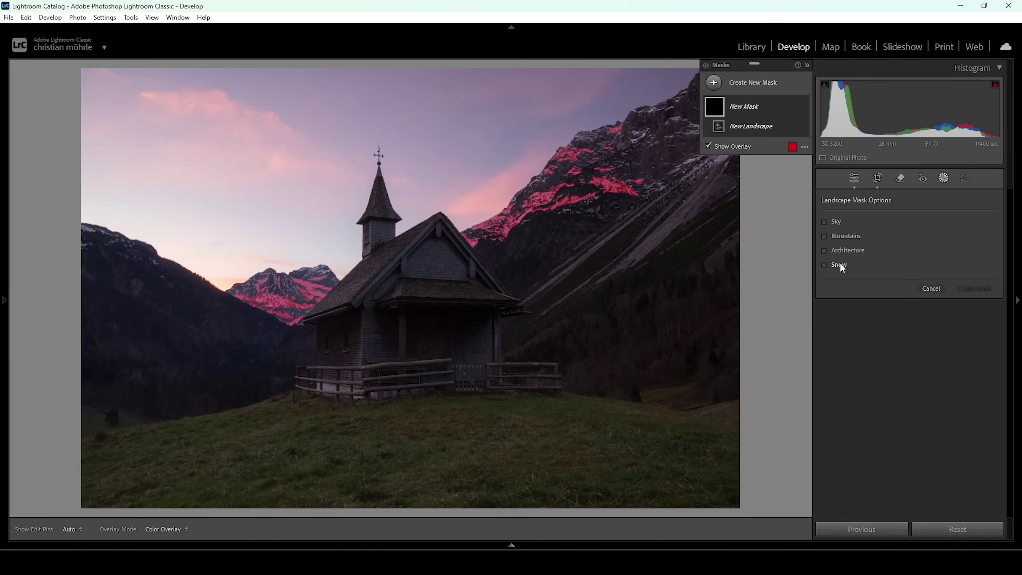
{"action": "left_click", "coordinate": [847, 251]}
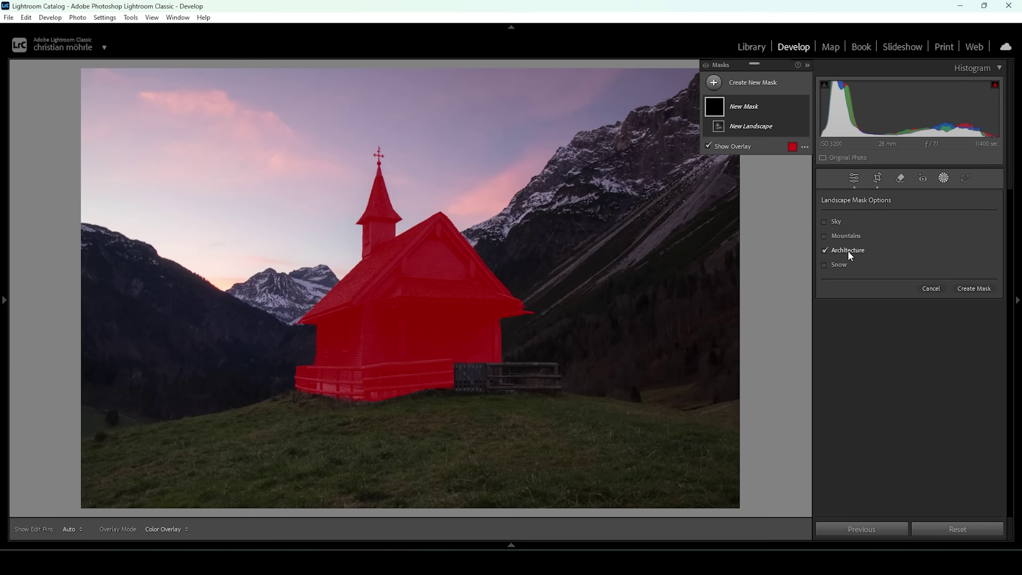
{"action": "left_click", "coordinate": [975, 288]}
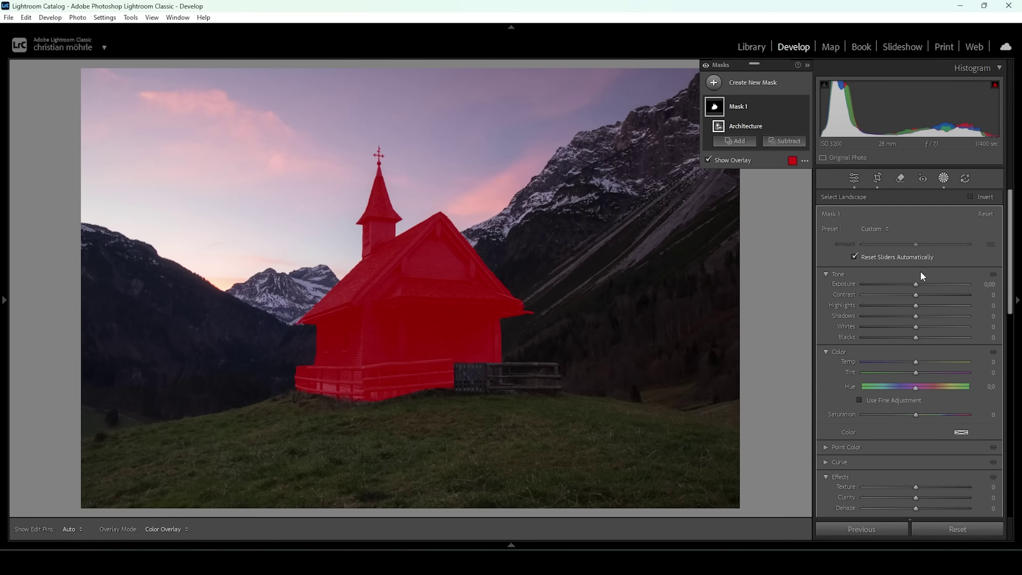
On the chapel mask, set Exposure to 0.30, Shadows to 5, Clarity to 5 and Texture to 10
{"action": "left_click_drag", "start_coordinate": [916, 284], "coordinate": [917, 315]}
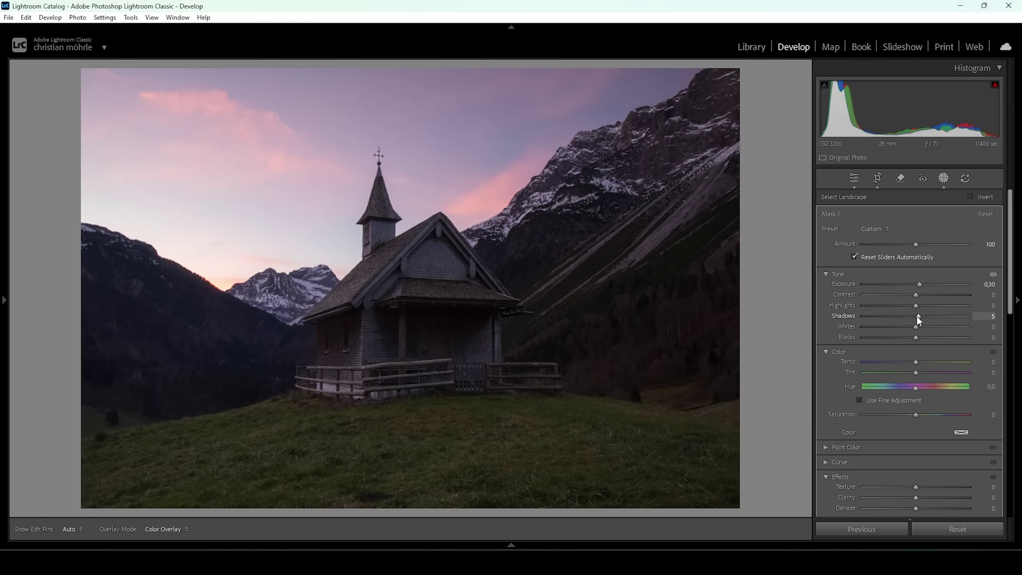
{"action": "left_click_drag", "start_coordinate": [916, 316], "coordinate": [916, 316]}
{"action": "scroll", "coordinate": [907, 353], "scroll_direction": "down", "scroll_amount": 3}
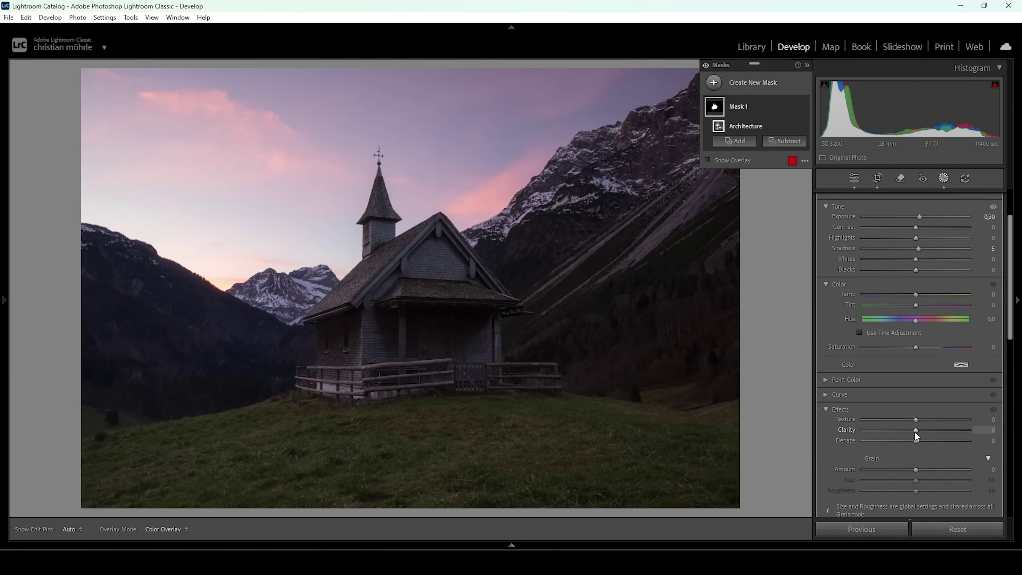
{"action": "left_click_drag", "start_coordinate": [916, 430], "coordinate": [922, 430]}
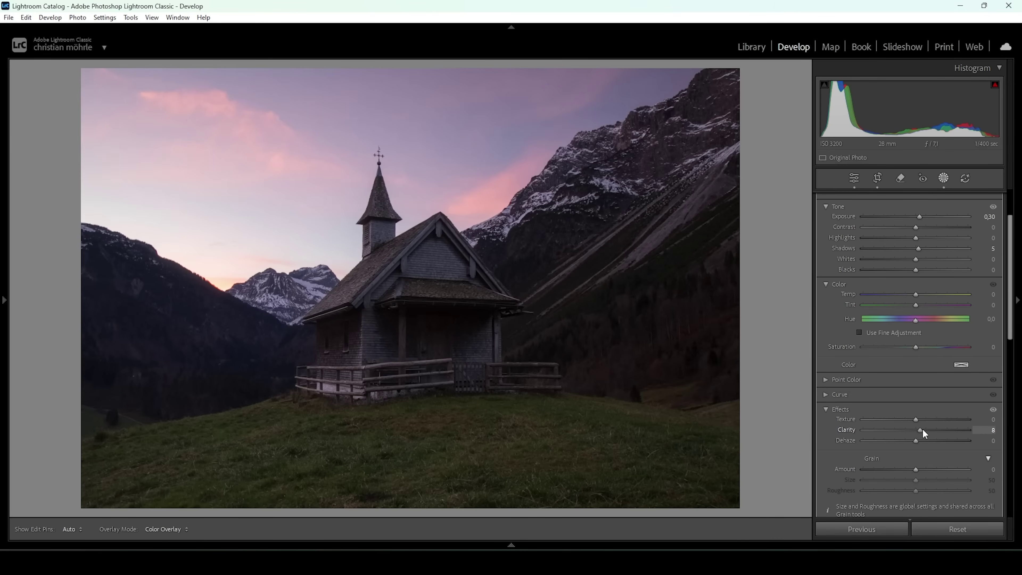
{"action": "left_click_drag", "start_coordinate": [921, 428], "coordinate": [917, 418]}
{"action": "left_click_drag", "start_coordinate": [922, 418], "coordinate": [922, 418]}
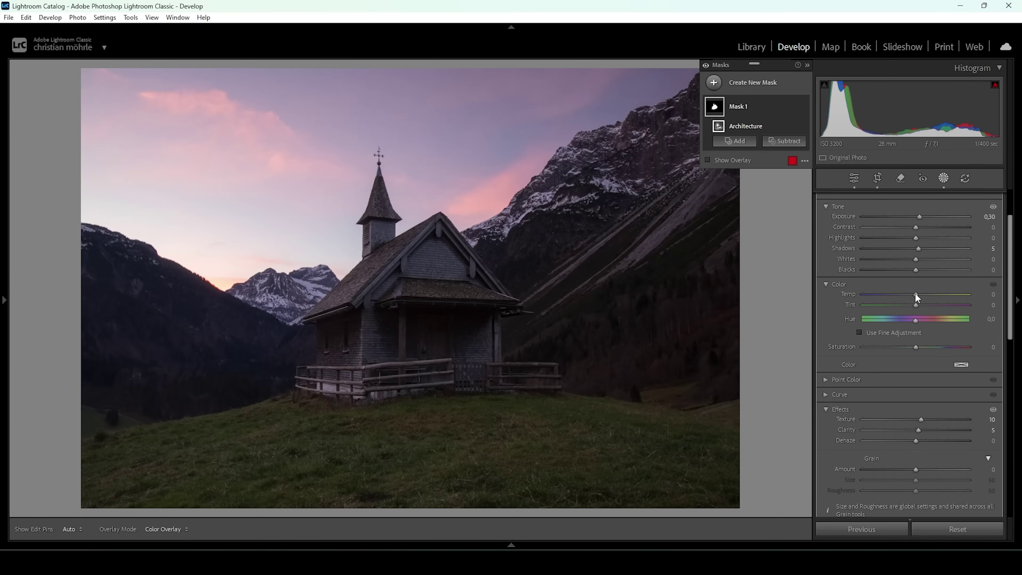
On the chapel mask, set the color temperature to 11 and Saturation to −24
{"action": "left_click_drag", "start_coordinate": [916, 294], "coordinate": [923, 297]}
{"action": "left_click_drag", "start_coordinate": [914, 347], "coordinate": [914, 346]}
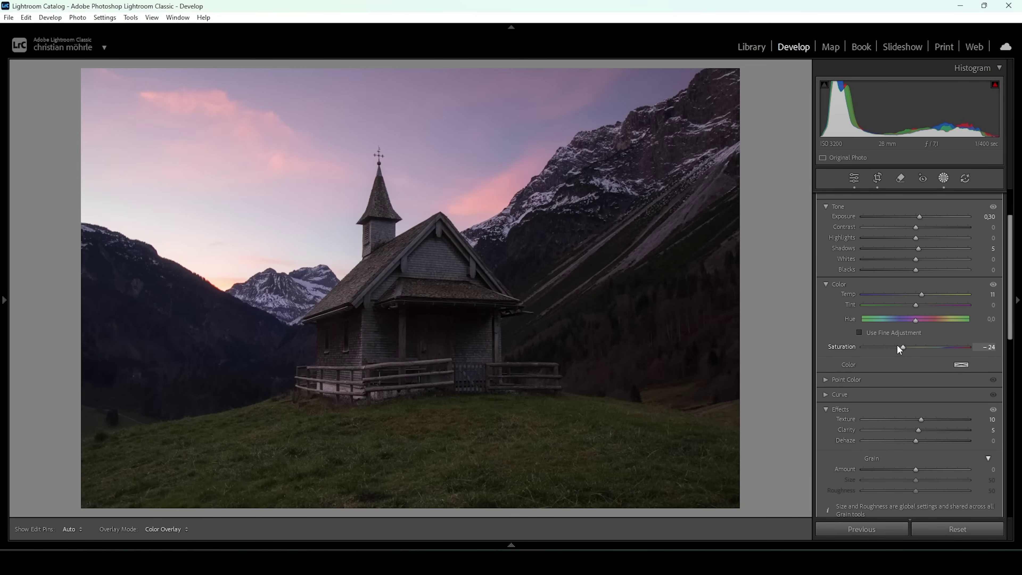
{"action": "left_click_drag", "start_coordinate": [897, 346], "coordinate": [897, 346]}
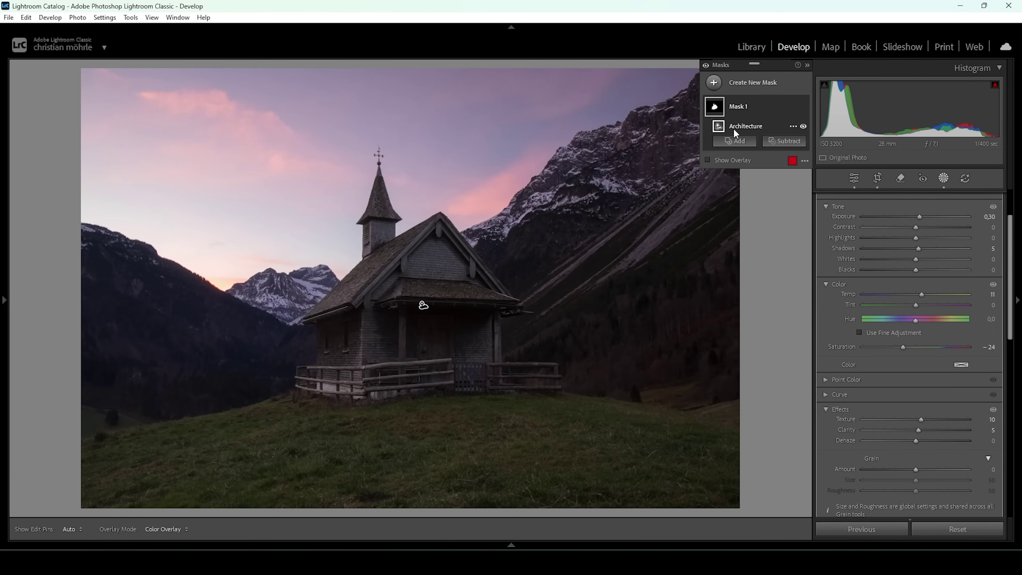
Add an object mask for the grassy foreground using Rectangle Select around the whole meadow
{"action": "left_click", "coordinate": [714, 84]}
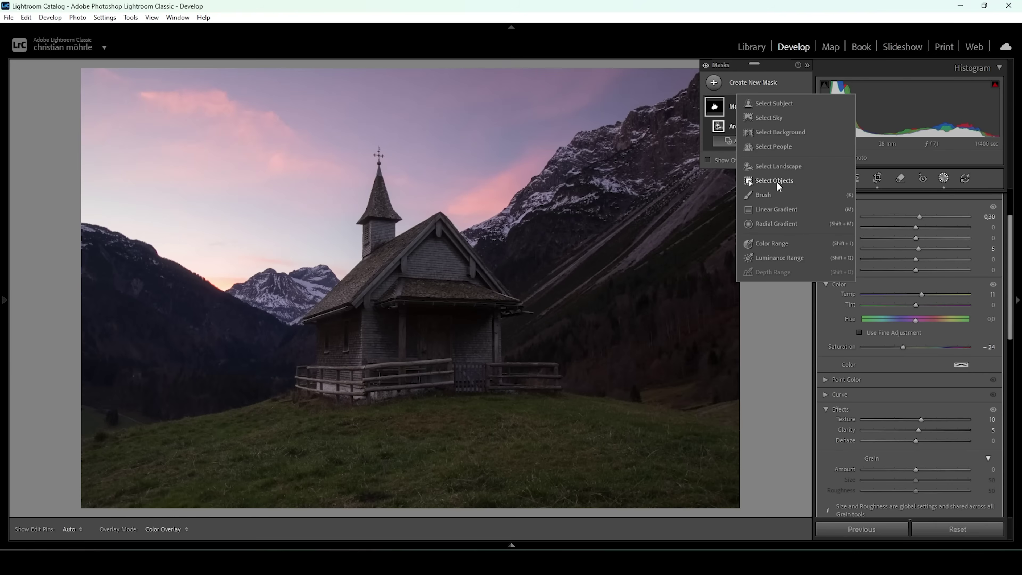
{"action": "left_click", "coordinate": [766, 182]}
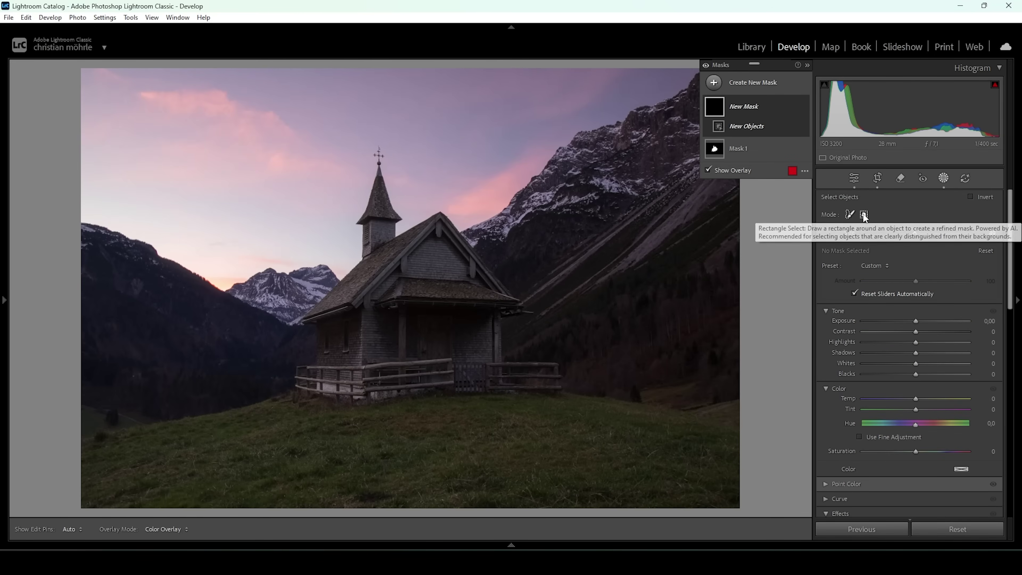
{"action": "left_click", "coordinate": [864, 216]}
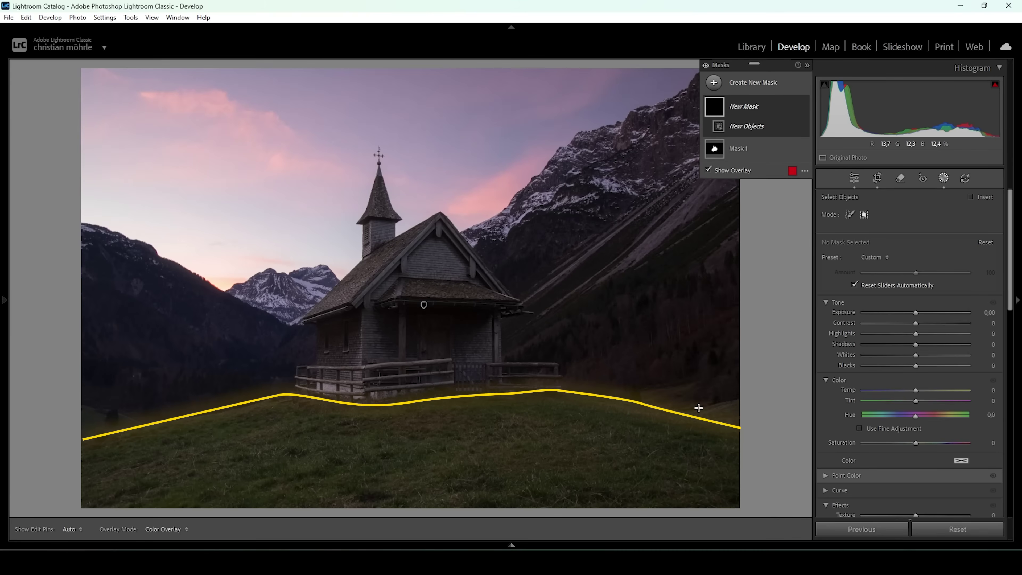
{"action": "left_click_drag", "start_coordinate": [71, 510], "coordinate": [809, 381]}
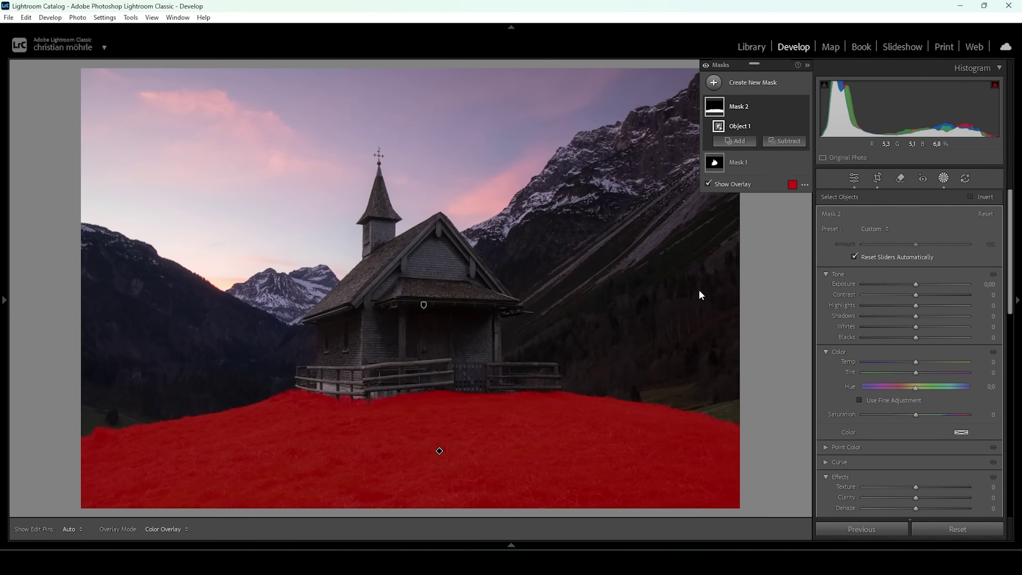
Subtract a linear gradient from the meadow mask so the nearest strip of grass is excluded
{"action": "left_click", "coordinate": [784, 141]}
{"action": "left_click", "coordinate": [813, 275]}
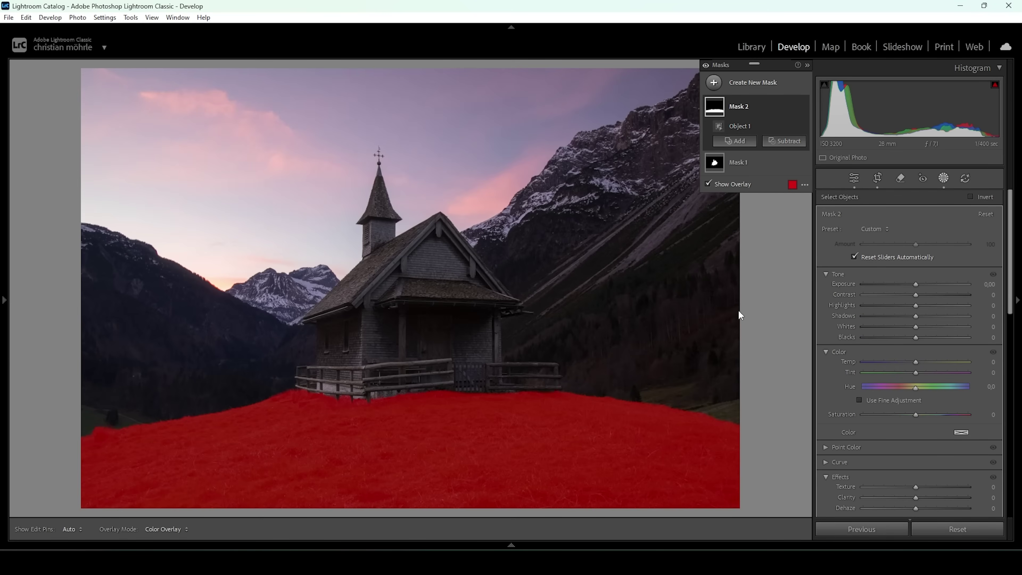
{"action": "mouse_move", "coordinate": [415, 483]}
{"action": "left_mouse_down"}
{"action": "mouse_move", "coordinate": [413, 391]}
{"action": "mouse_move", "coordinate": [417, 494]}
{"action": "left_mouse_up"}
{"action": "mouse_move", "coordinate": [418, 442]}
{"action": "left_mouse_down"}
{"action": "mouse_move", "coordinate": [419, 413]}
{"action": "mouse_move", "coordinate": [415, 445]}
{"action": "mouse_move", "coordinate": [419, 435]}
{"action": "left_mouse_up"}
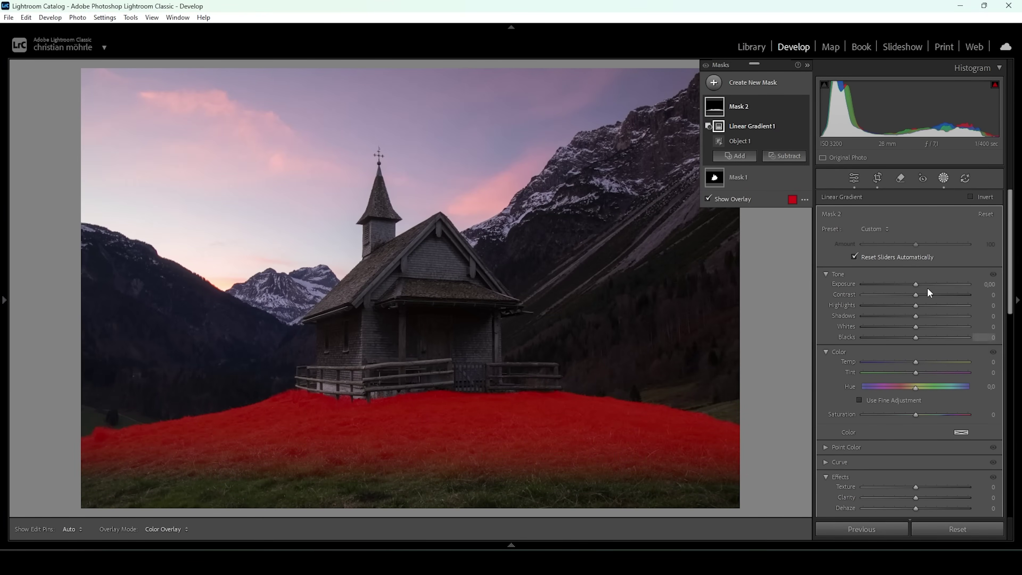
On the meadow mask, set Exposure to 0.65 and Clarity to 19
{"action": "left_click_drag", "start_coordinate": [910, 285], "coordinate": [924, 285]}
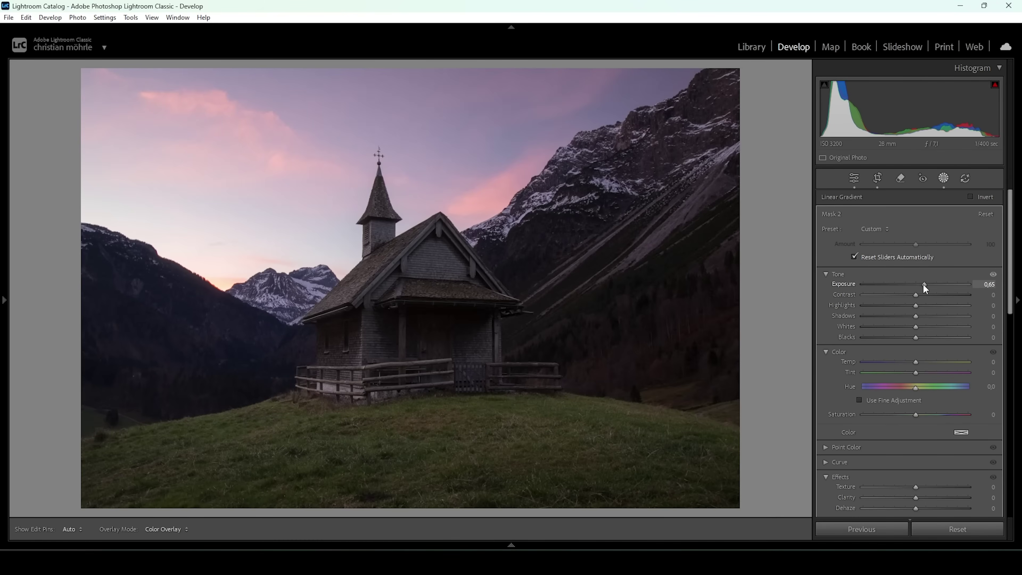
{"action": "scroll", "coordinate": [926, 362], "scroll_direction": "down", "scroll_amount": 3}
{"action": "left_click_drag", "start_coordinate": [916, 362], "coordinate": [926, 362]}
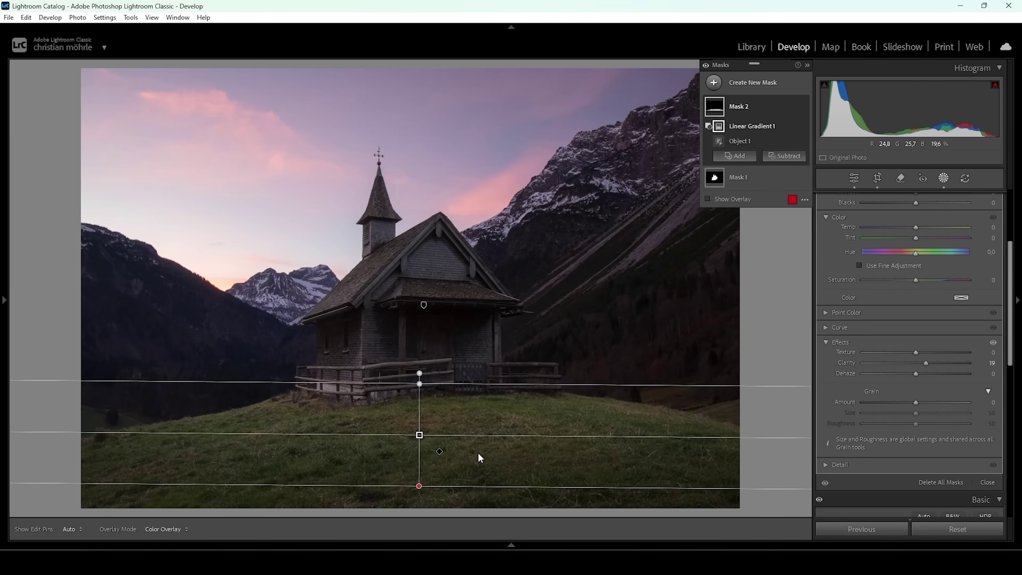
Add a linear gradient mask over the lower part of the meadow and set its Exposure to −0.44
{"action": "left_click", "coordinate": [714, 83]}
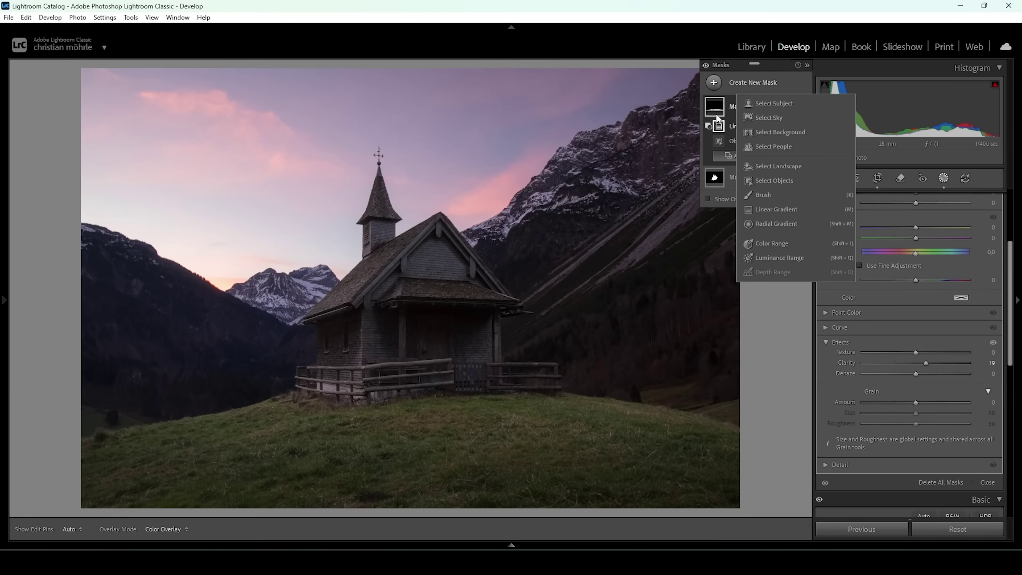
{"action": "left_click", "coordinate": [768, 209]}
{"action": "mouse_move", "coordinate": [424, 498]}
{"action": "left_mouse_down"}
{"action": "mouse_move", "coordinate": [426, 421]}
{"action": "mouse_move", "coordinate": [426, 510]}
{"action": "left_mouse_up"}
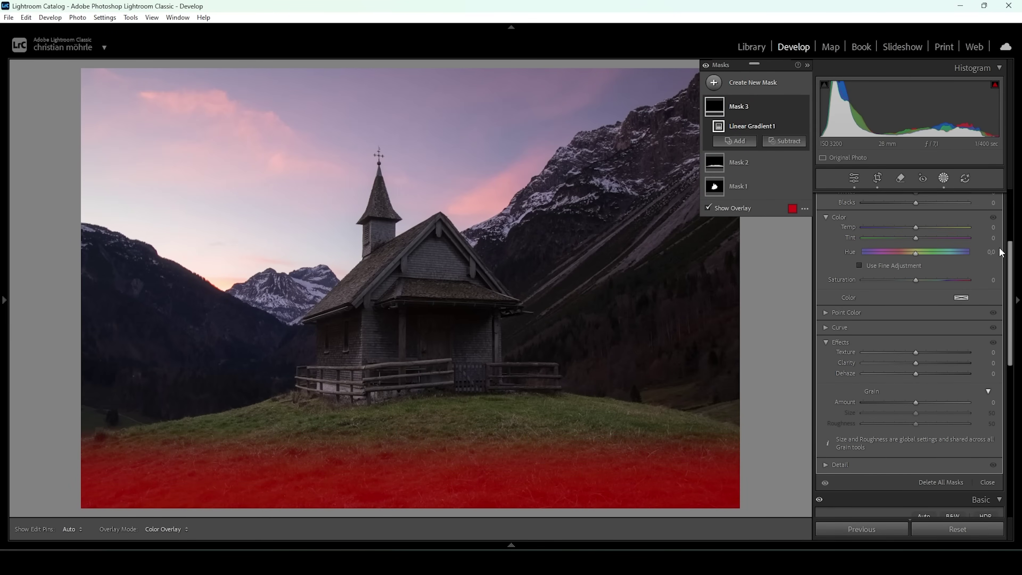
{"action": "scroll", "coordinate": [928, 263], "scroll_direction": "up", "scroll_amount": 3}
{"action": "left_click_drag", "start_coordinate": [916, 284], "coordinate": [908, 280]}
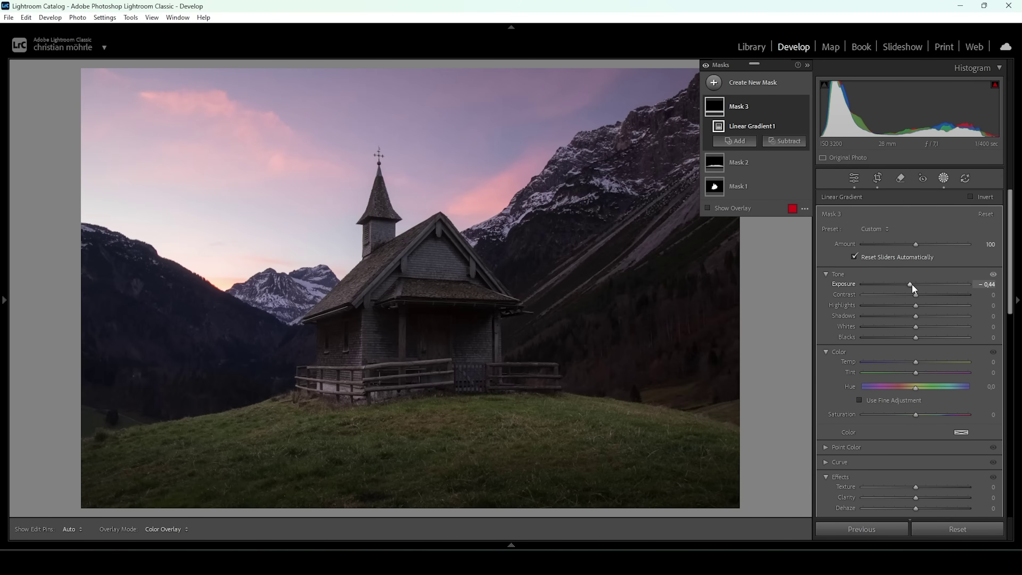
Create a sky mask and set its Highlights to −21
{"action": "left_click", "coordinate": [712, 82]}
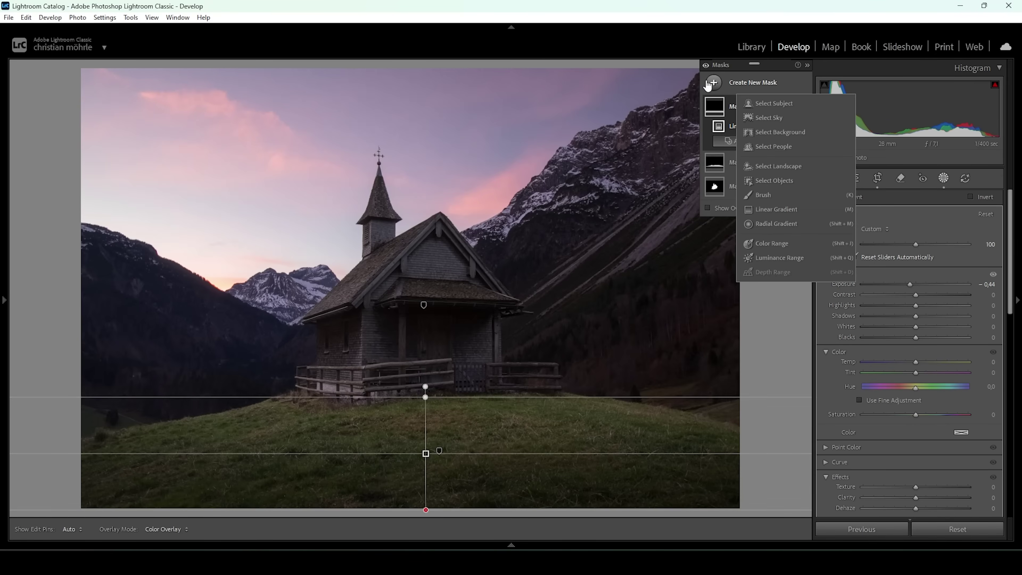
{"action": "left_click", "coordinate": [763, 118]}
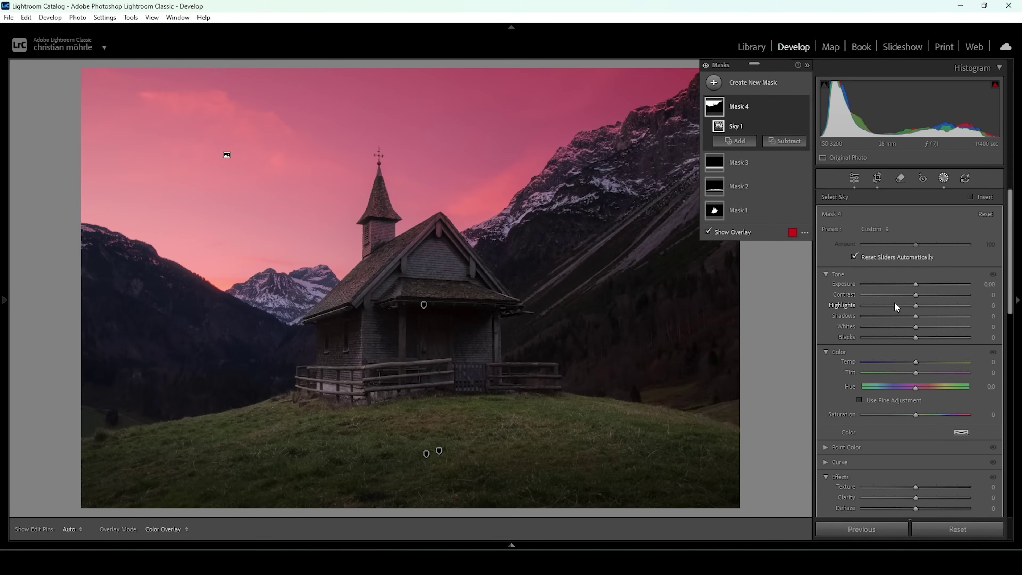
{"action": "left_click_drag", "start_coordinate": [916, 307], "coordinate": [904, 306]}
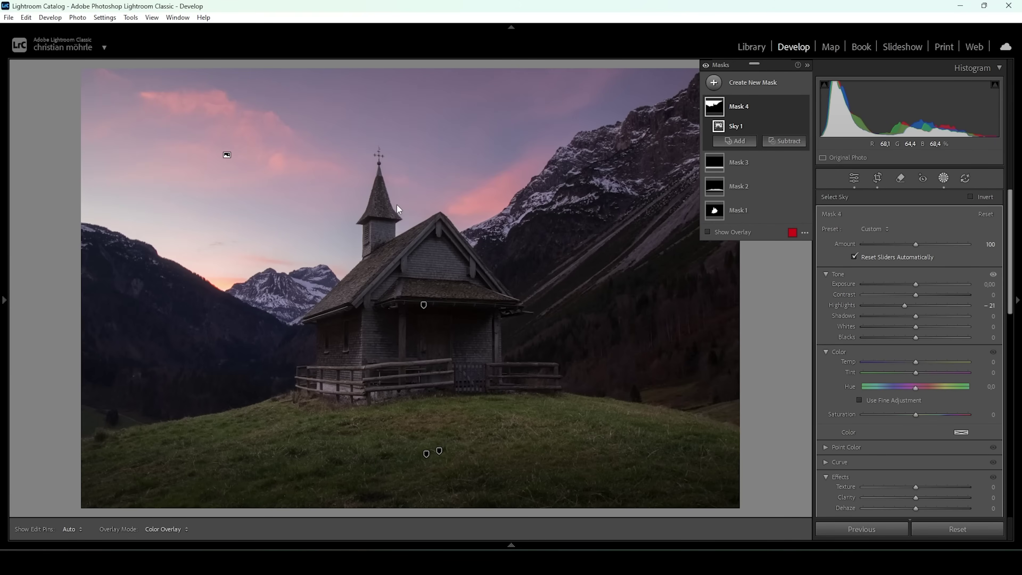
Create a second sky mask and subtract a large radial gradient centred near the small snowy peak on the horizon
{"action": "left_click", "coordinate": [718, 85]}
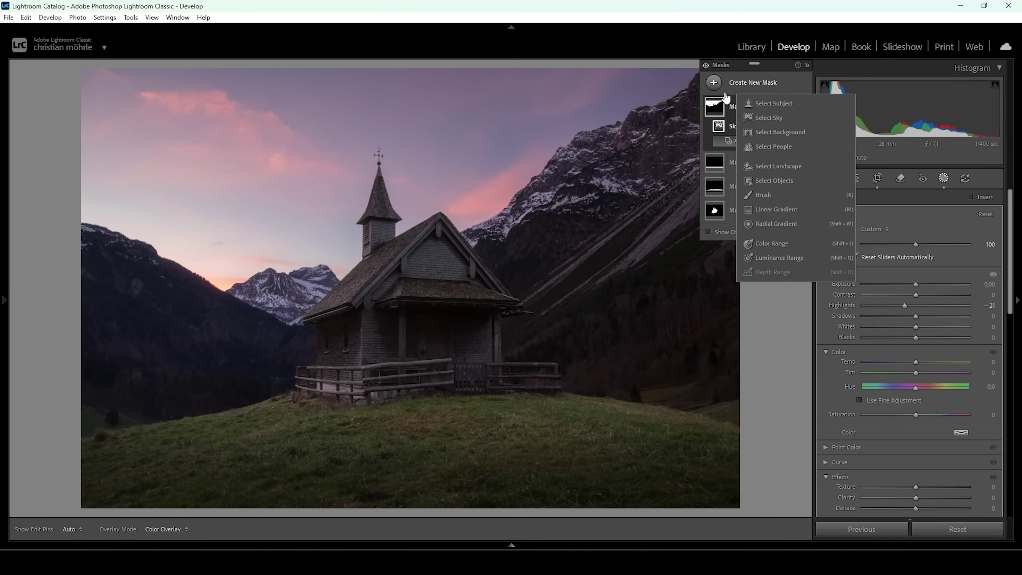
{"action": "left_click", "coordinate": [775, 117]}
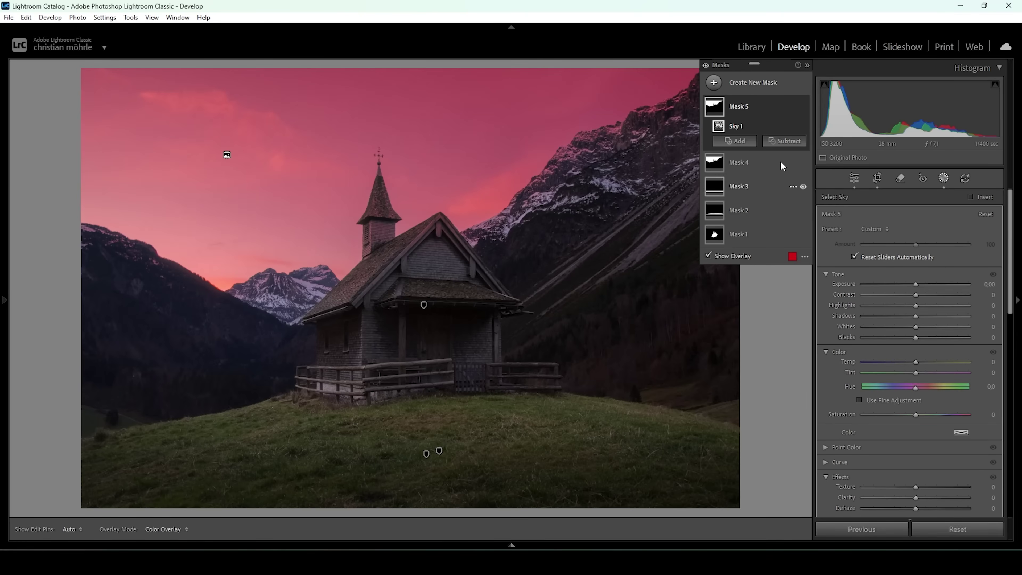
{"action": "left_click", "coordinate": [787, 143]}
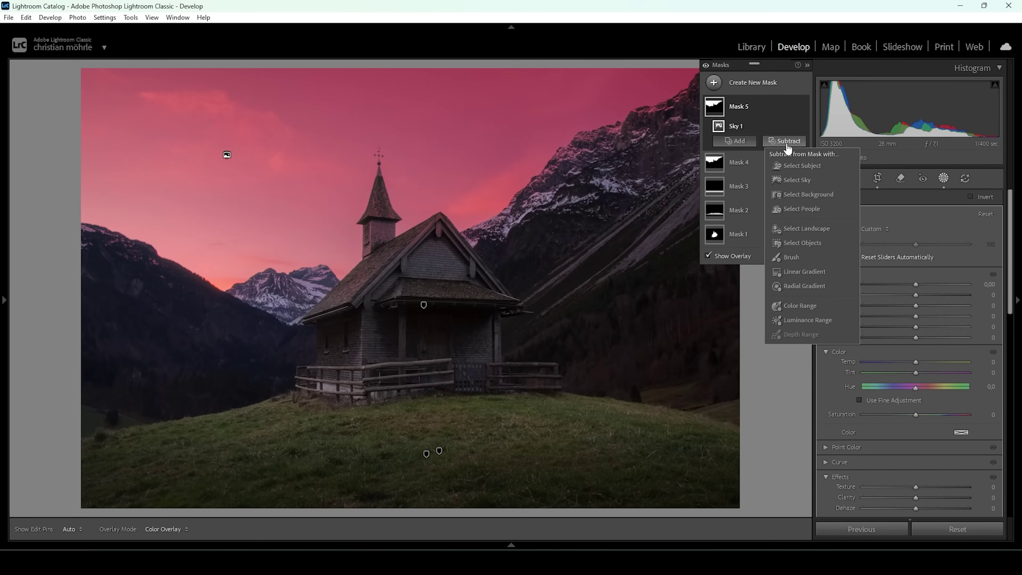
{"action": "left_click", "coordinate": [794, 290]}
{"action": "left_click_drag", "start_coordinate": [203, 296], "coordinate": [689, 498]}
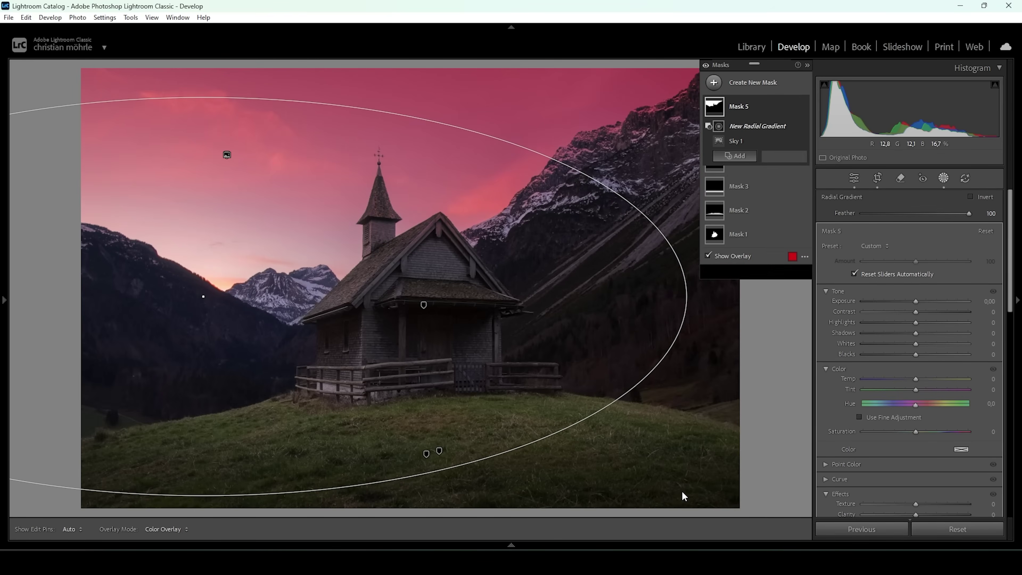
{"action": "left_click_drag", "start_coordinate": [249, 289], "coordinate": [288, 279]}
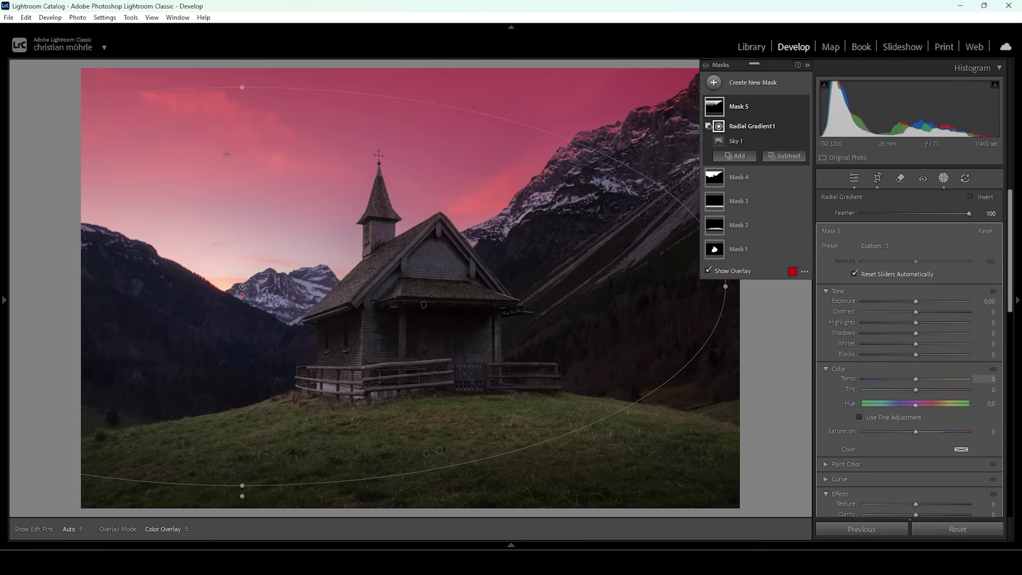
On the sky mask with the radial gradient subtracted, set Exposure to −0.44 and Contrast to 20
{"action": "left_click_drag", "start_coordinate": [916, 298], "coordinate": [935, 311]}
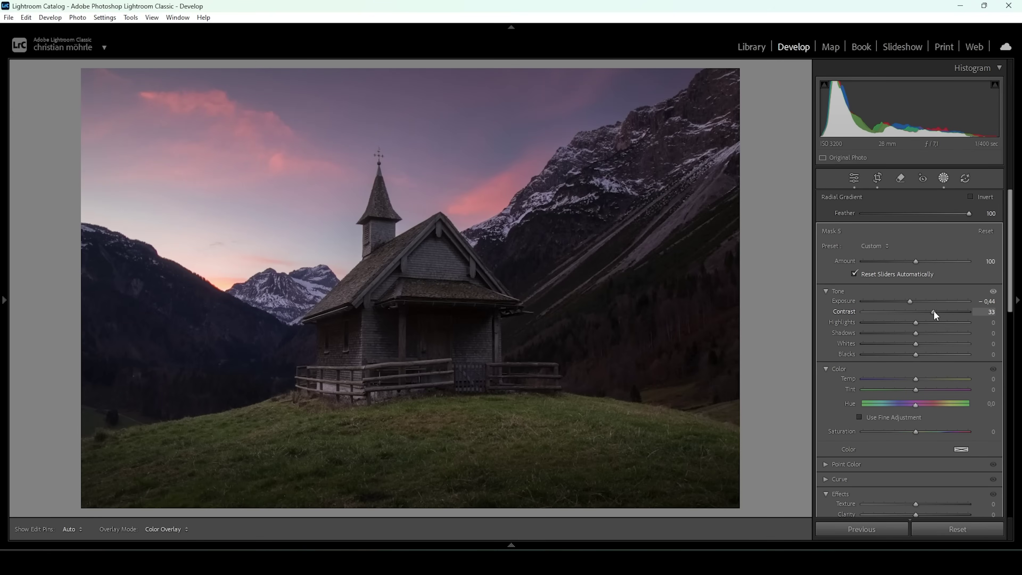
{"action": "left_click_drag", "start_coordinate": [931, 312], "coordinate": [928, 312]}
{"action": "left_click_drag", "start_coordinate": [926, 310], "coordinate": [926, 311]}
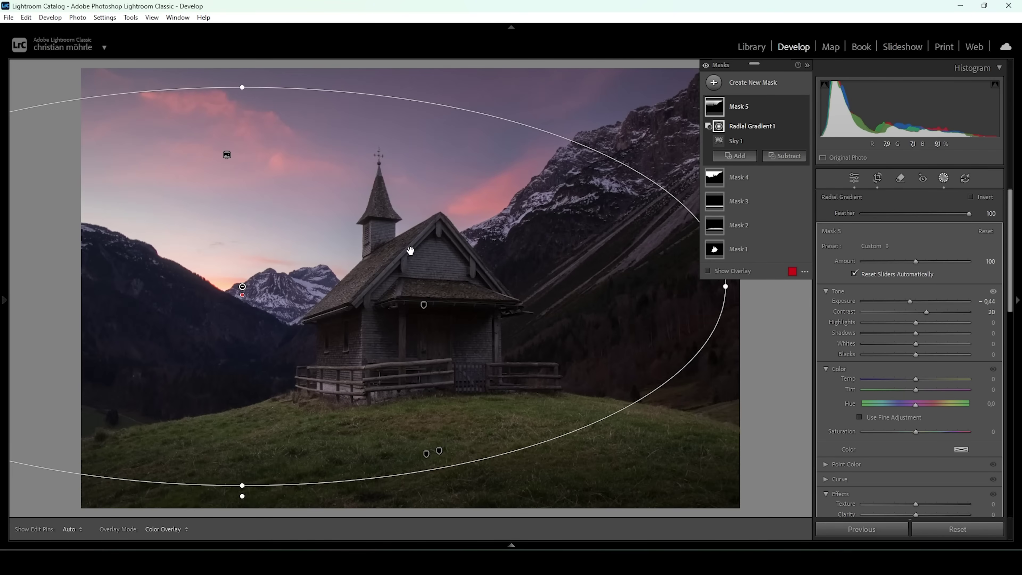
Create a third sky mask and subtract a slightly tilted linear gradient so only the lower sky near the horizon remains
{"action": "right_click", "coordinate": [738, 101]}
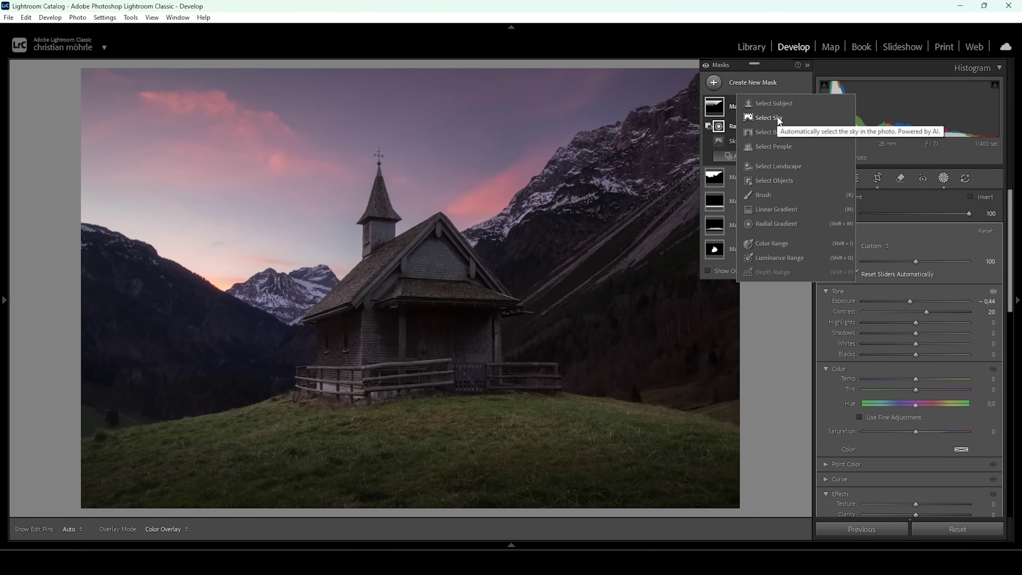
{"action": "left_click", "coordinate": [768, 118]}
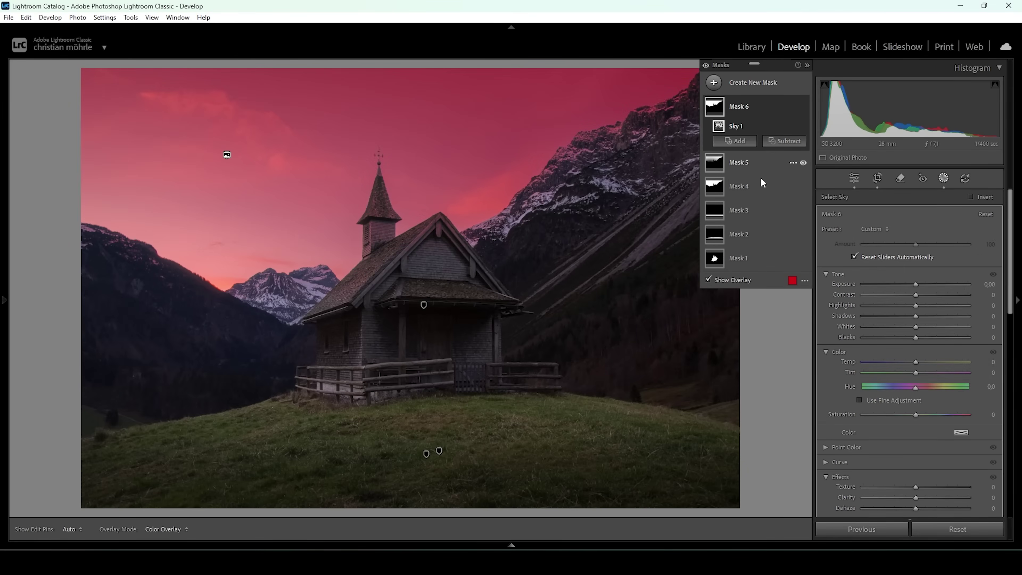
{"action": "left_click", "coordinate": [783, 142]}
{"action": "key", "text": "Escape"}
{"action": "left_click_drag", "start_coordinate": [370, 120], "coordinate": [368, 142]}
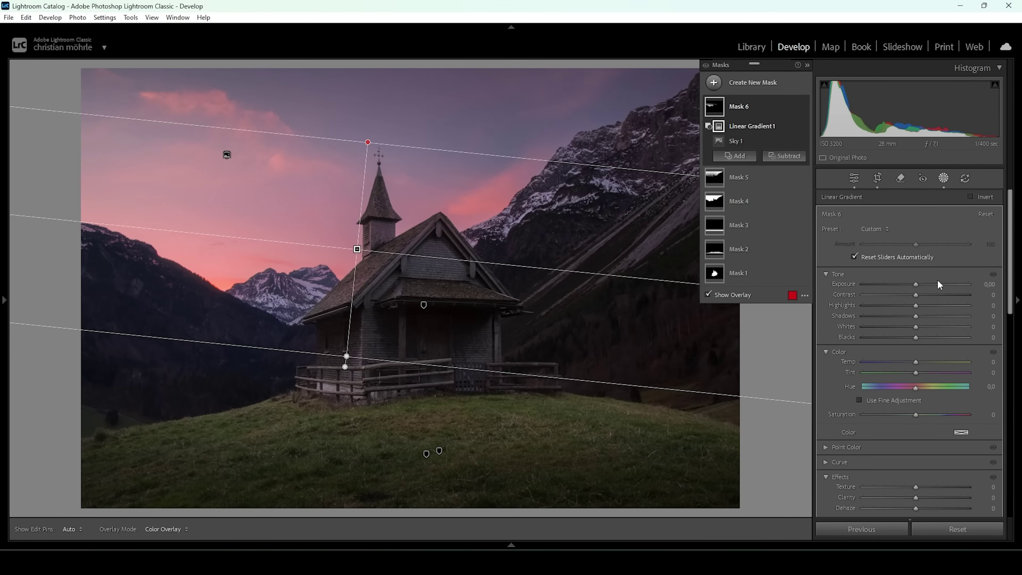
On the lower-sky mask, set Exposure to 0.52, Temp to 90, Tint to 21 and Saturation to 59
{"action": "left_click_drag", "start_coordinate": [915, 284], "coordinate": [922, 287]}
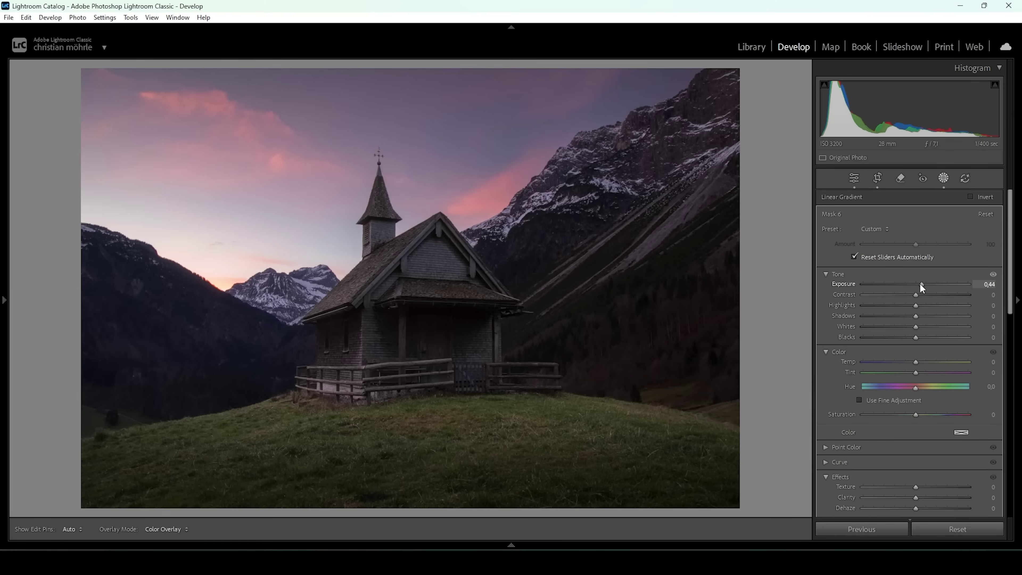
{"action": "left_click_drag", "start_coordinate": [920, 284], "coordinate": [920, 283]}
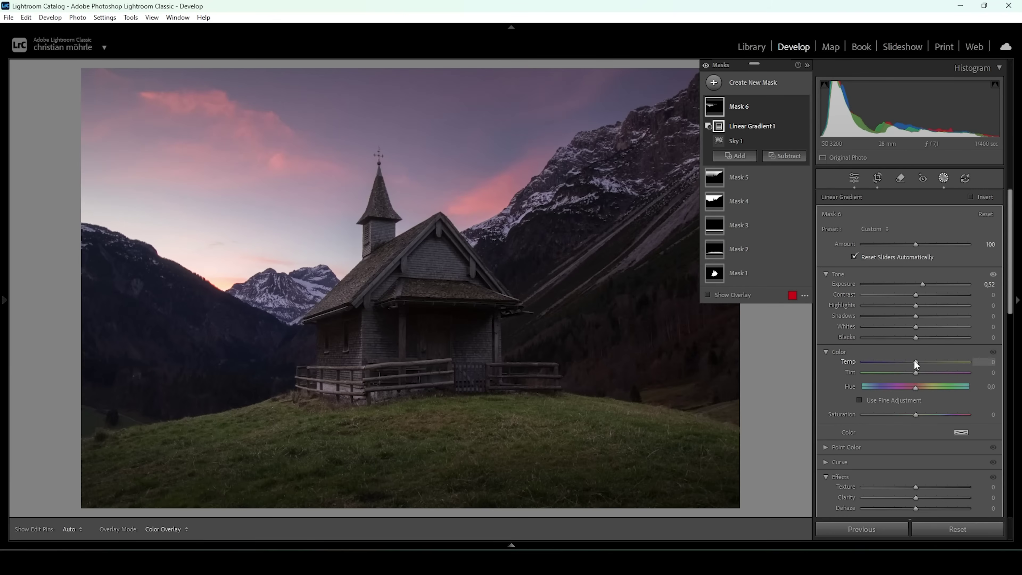
{"action": "left_click_drag", "start_coordinate": [917, 361], "coordinate": [940, 361]}
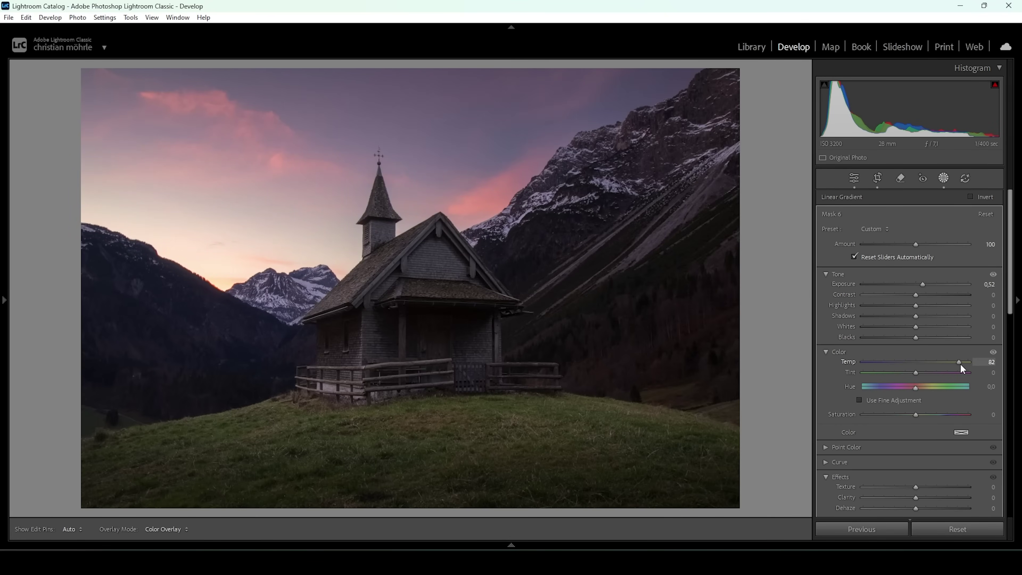
{"action": "left_click_drag", "start_coordinate": [965, 365], "coordinate": [961, 366]}
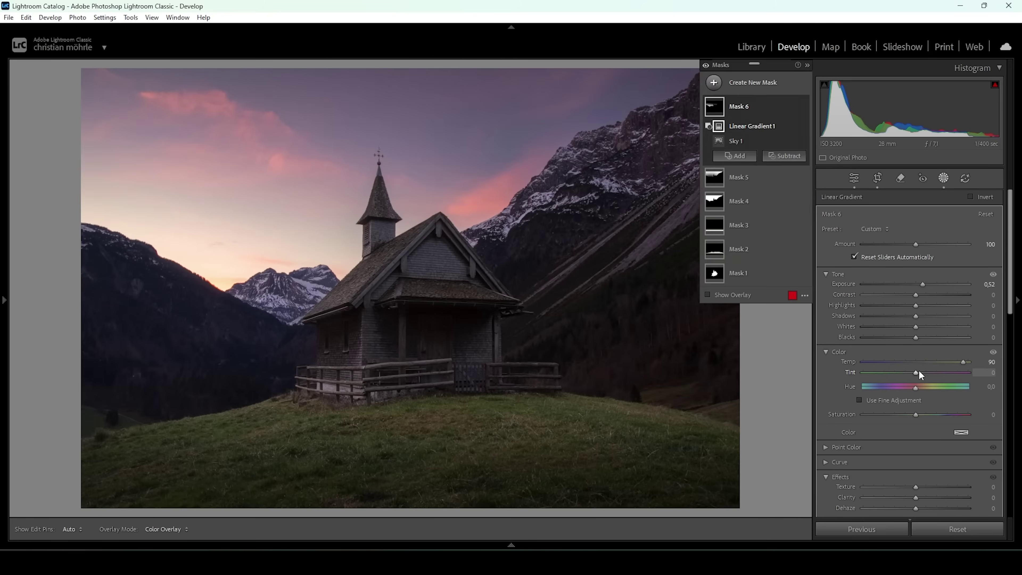
{"action": "left_click_drag", "start_coordinate": [917, 372], "coordinate": [933, 373]}
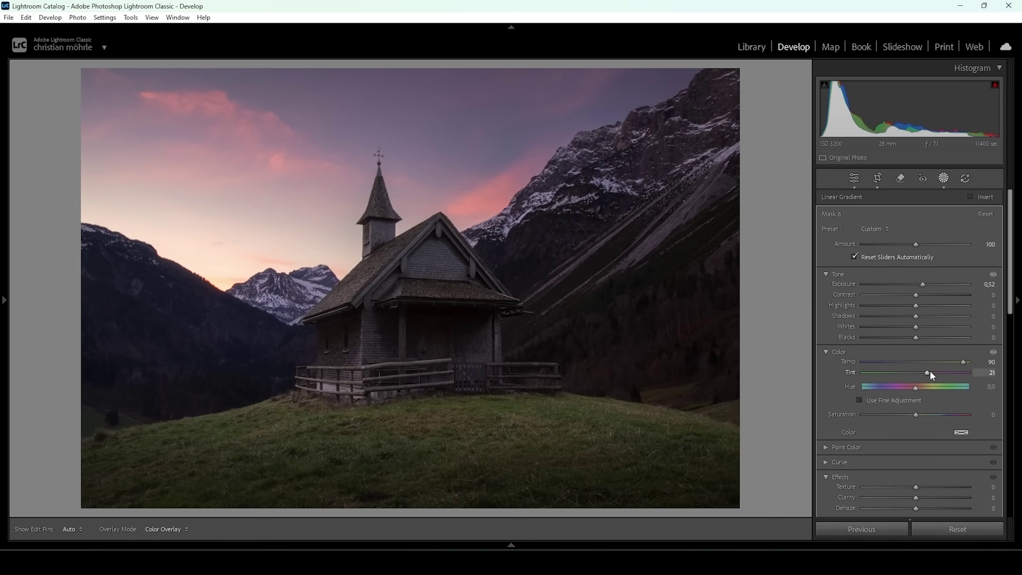
{"action": "left_click_drag", "start_coordinate": [930, 371], "coordinate": [929, 373]}
{"action": "left_click_drag", "start_coordinate": [916, 415], "coordinate": [946, 415]}
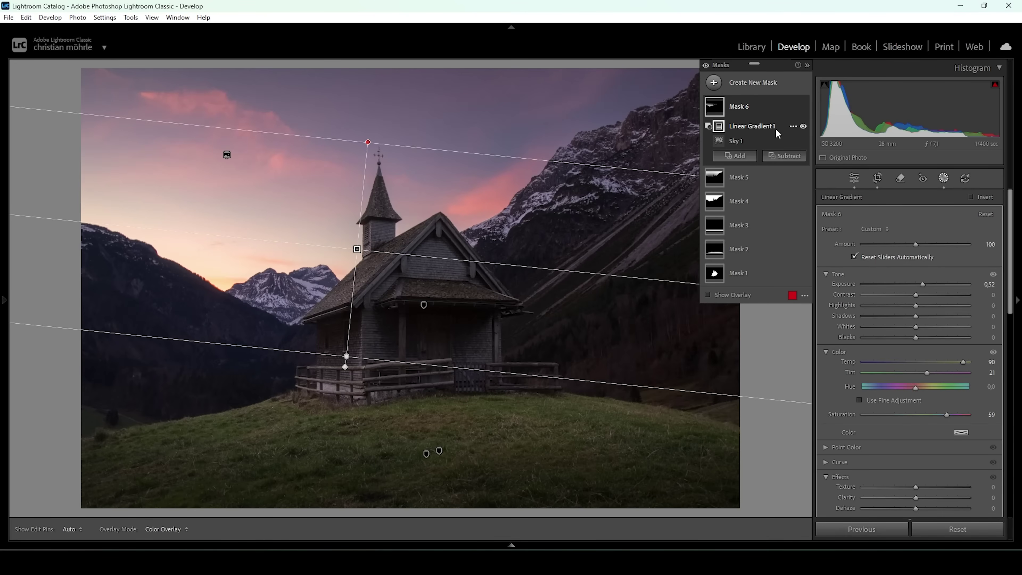
Compare the photo without and with the effect of all masks
{"action": "left_click", "coordinate": [706, 65]}
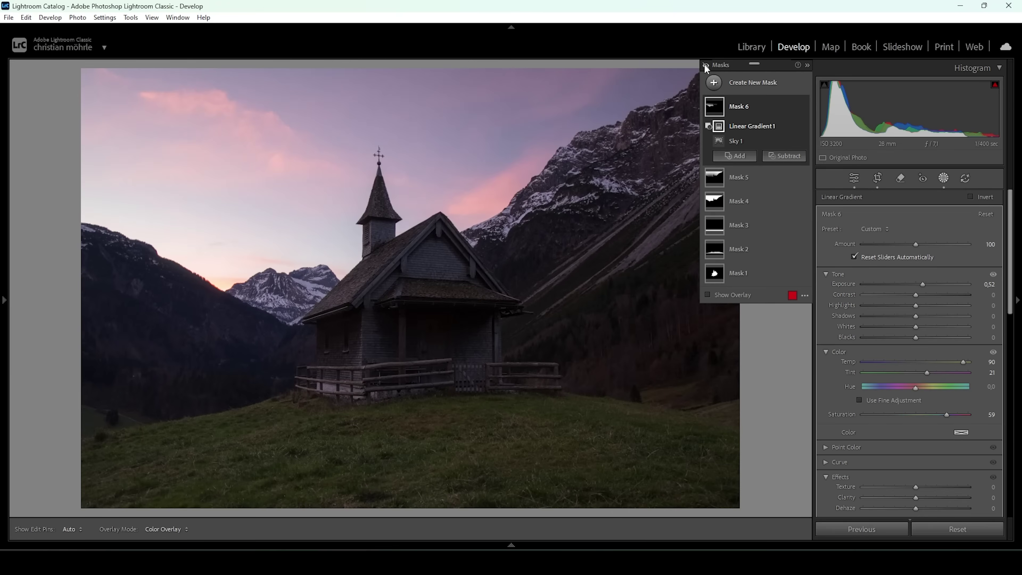
{"action": "left_click", "coordinate": [705, 66]}
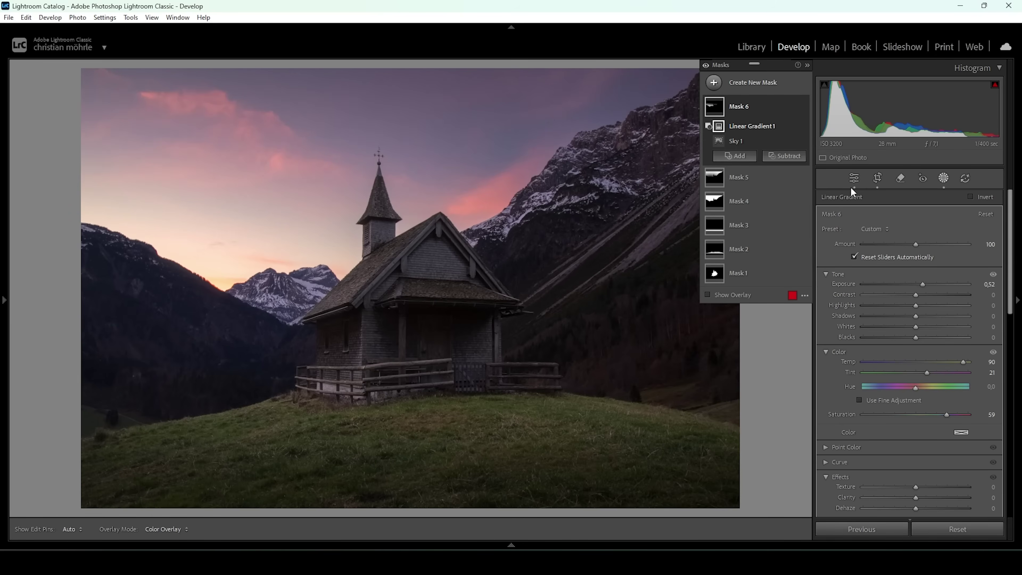
Leave masking, collapse the Basic adjustments and open the Color Grading settings
{"action": "left_click", "coordinate": [856, 178]}
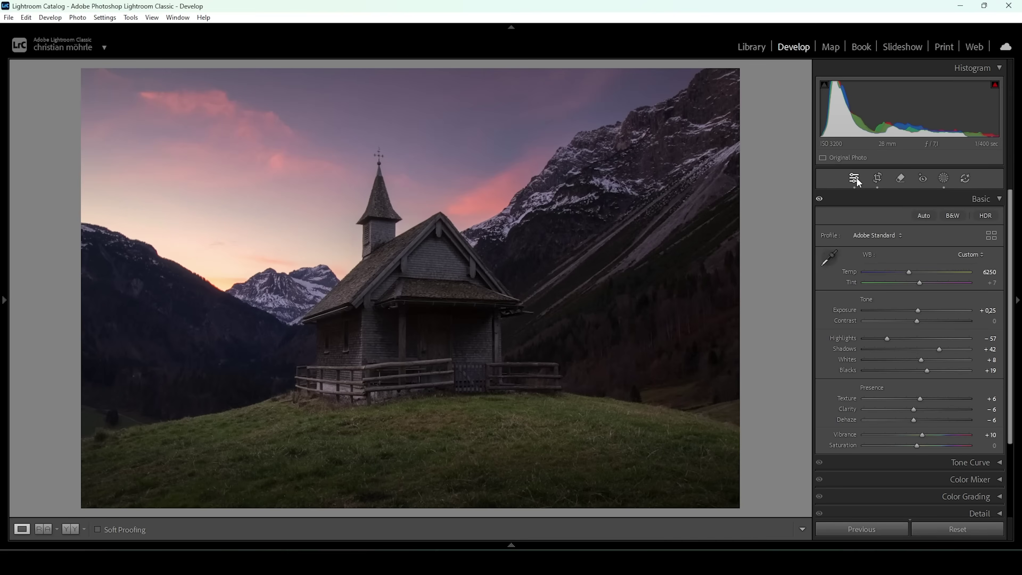
{"action": "left_click", "coordinate": [981, 199]}
{"action": "left_click", "coordinate": [986, 251]}
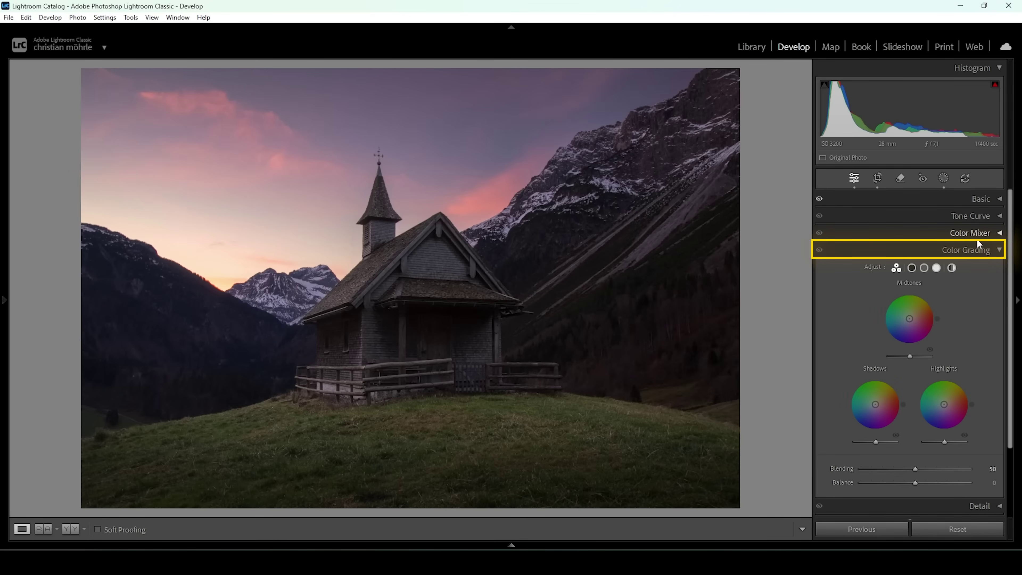
{"action": "scroll", "coordinate": [977, 241], "scroll_direction": "down", "scroll_amount": 1}
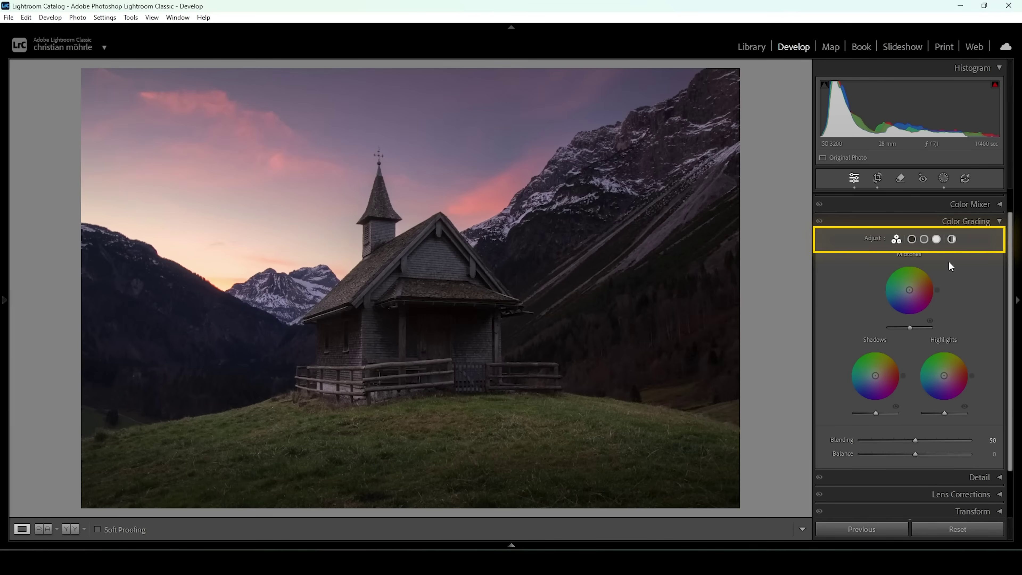
Look through the Shadows, Midtones, Highlights and Global color wheels, then return to Highlights
{"action": "left_click", "coordinate": [912, 241]}
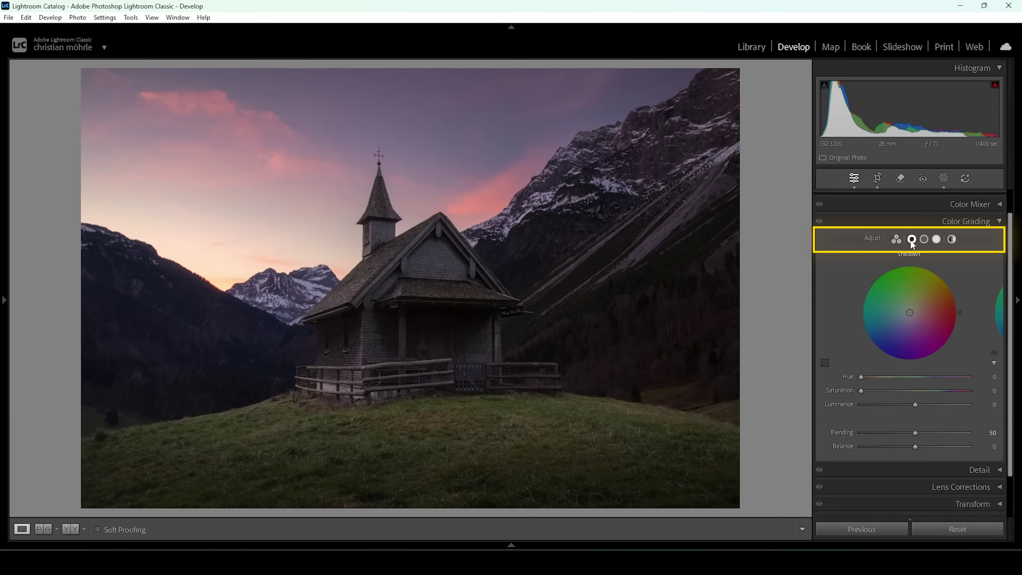
{"action": "left_click", "coordinate": [925, 240]}
{"action": "left_click", "coordinate": [936, 239]}
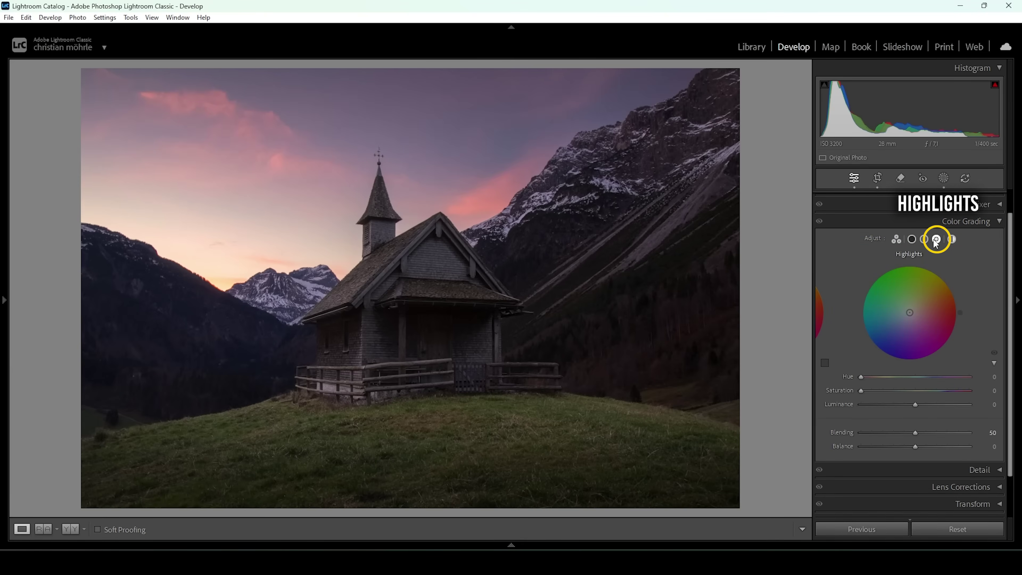
{"action": "left_click", "coordinate": [951, 240]}
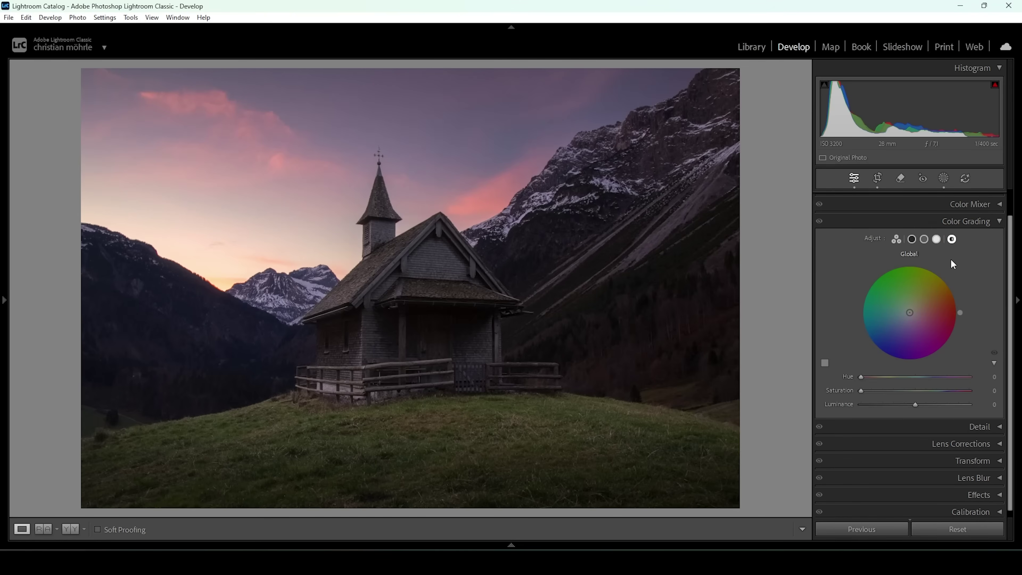
{"action": "left_click", "coordinate": [936, 240]}
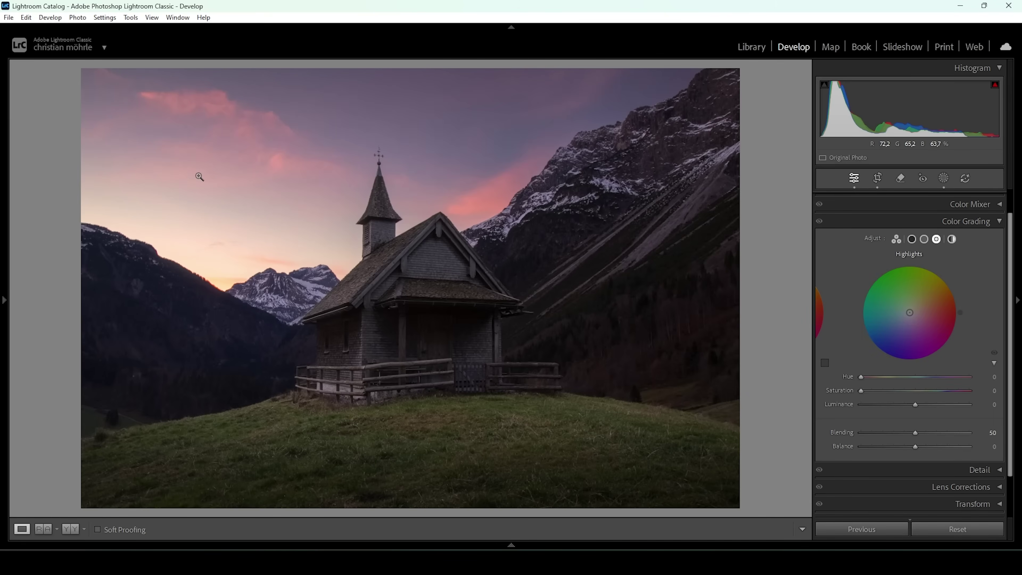
Grade the highlights with Hue 30, Saturation 100 and slightly raised Luminance, and switch to the midtones
{"action": "left_click_drag", "start_coordinate": [861, 376], "coordinate": [871, 378]}
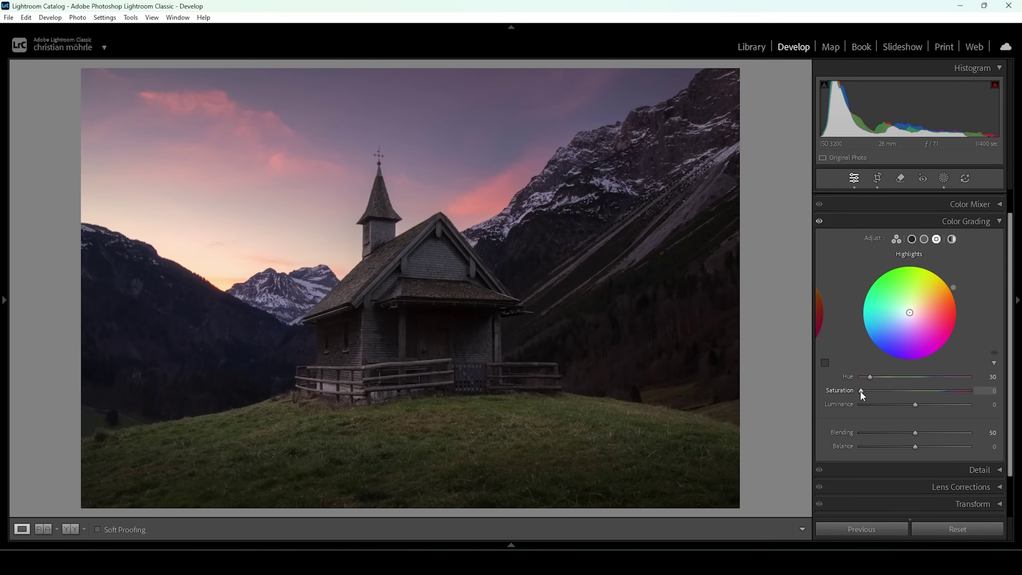
{"action": "left_click_drag", "start_coordinate": [860, 390], "coordinate": [951, 402]}
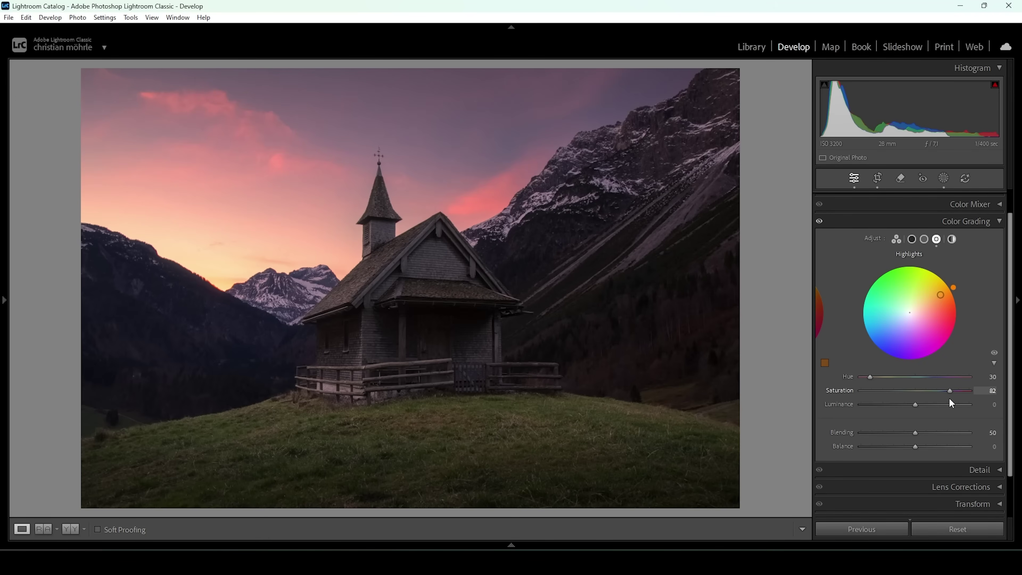
{"action": "left_click_drag", "start_coordinate": [950, 400], "coordinate": [974, 393]}
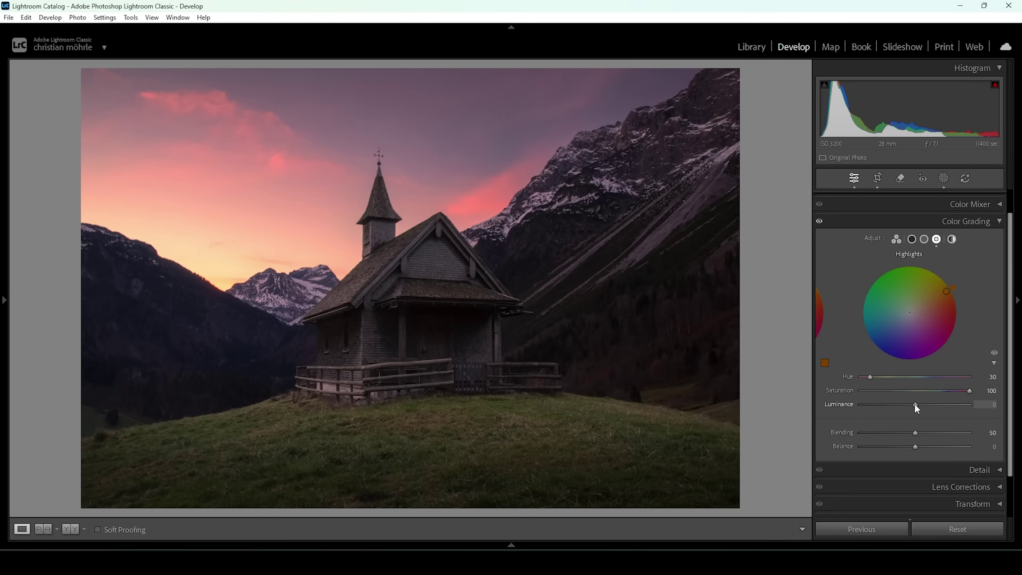
{"action": "left_click_drag", "start_coordinate": [916, 408], "coordinate": [925, 408]}
{"action": "left_click", "coordinate": [925, 239]}
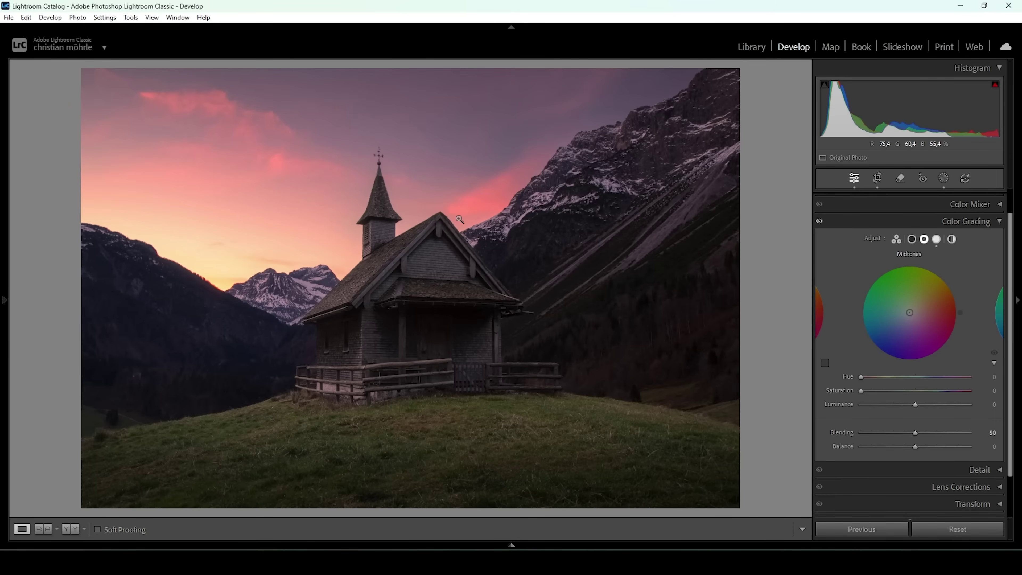
Try a warm midtone tint with Hue 34 and Saturation 34
{"action": "left_click_drag", "start_coordinate": [861, 377], "coordinate": [872, 377]}
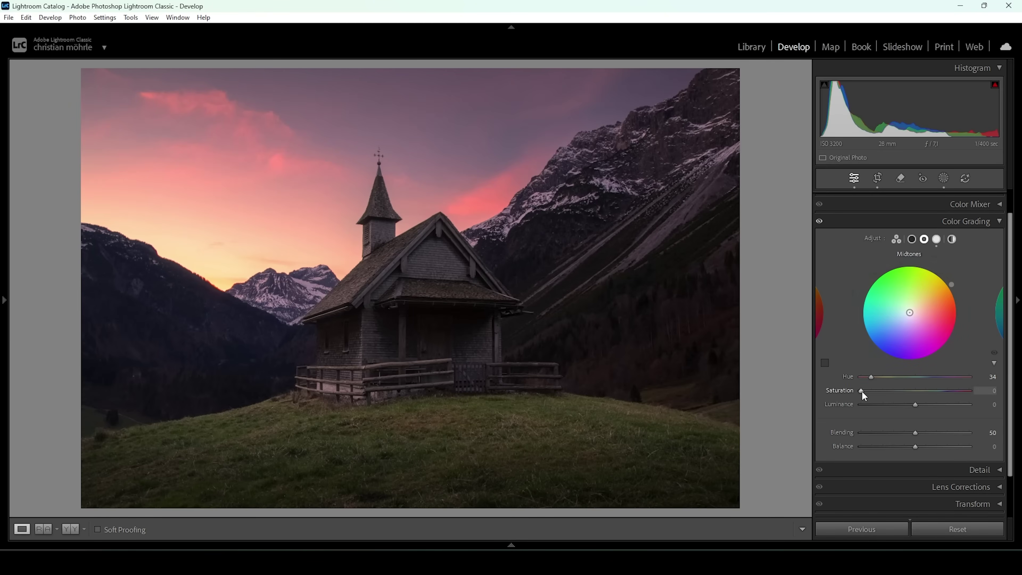
{"action": "left_click_drag", "start_coordinate": [862, 391], "coordinate": [897, 391]}
{"action": "left_click_drag", "start_coordinate": [898, 392], "coordinate": [896, 389]}
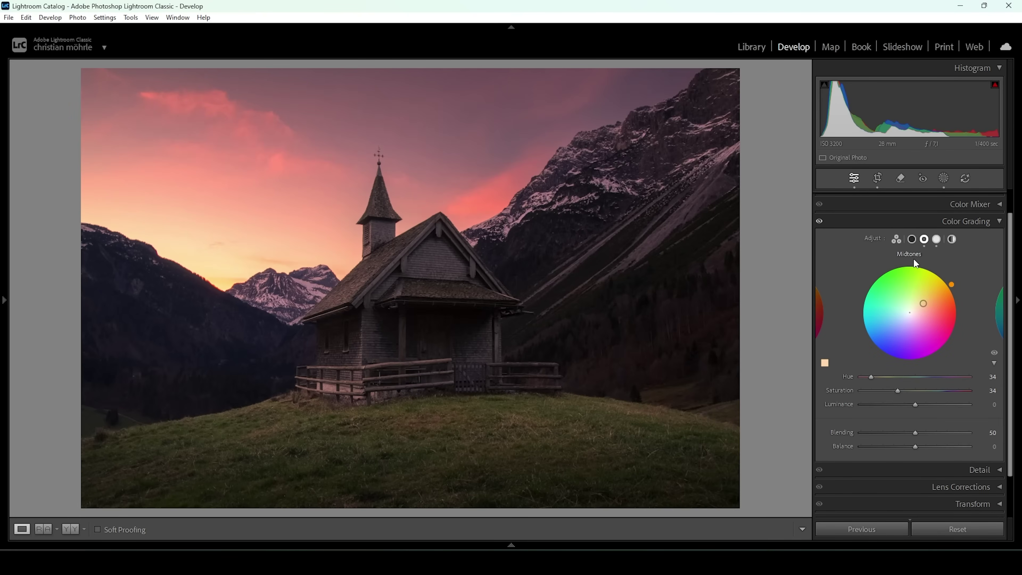
Give the midtones a cool tint with Hue 210 and Saturation 20, and lower their Luminance slightly
{"action": "left_click_drag", "start_coordinate": [871, 376], "coordinate": [922, 383]}
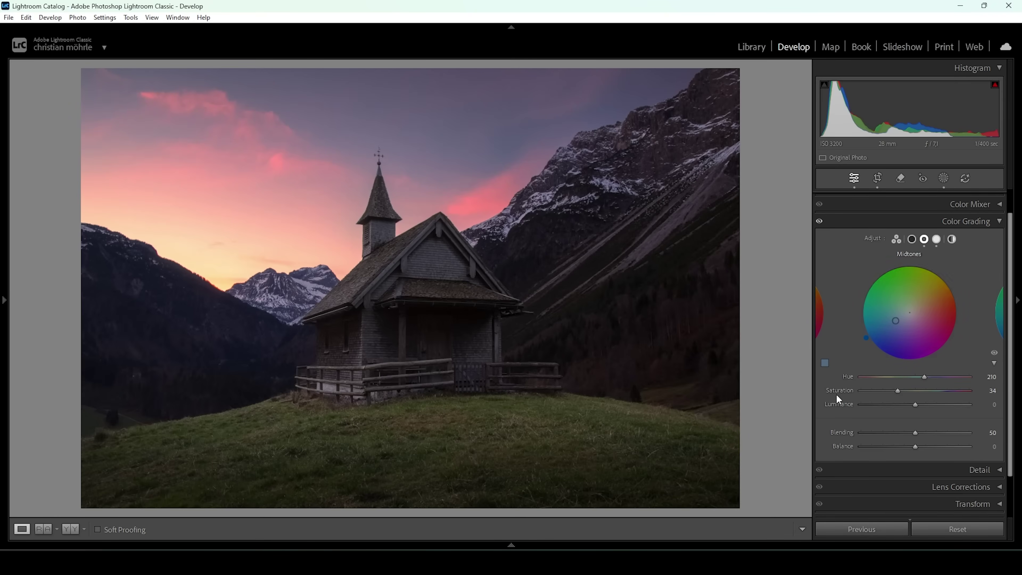
{"action": "left_click_drag", "start_coordinate": [898, 391], "coordinate": [879, 389]}
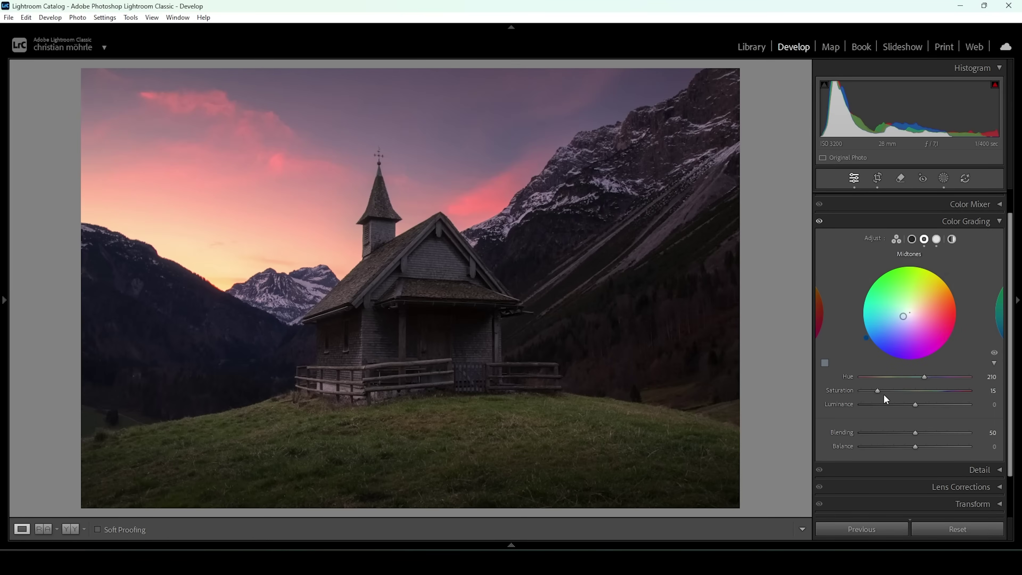
{"action": "mouse_move", "coordinate": [877, 392]}
{"action": "left_mouse_down"}
{"action": "mouse_move", "coordinate": [862, 390]}
{"action": "mouse_move", "coordinate": [883, 395]}
{"action": "left_mouse_up"}
{"action": "left_click_drag", "start_coordinate": [884, 395], "coordinate": [883, 394]}
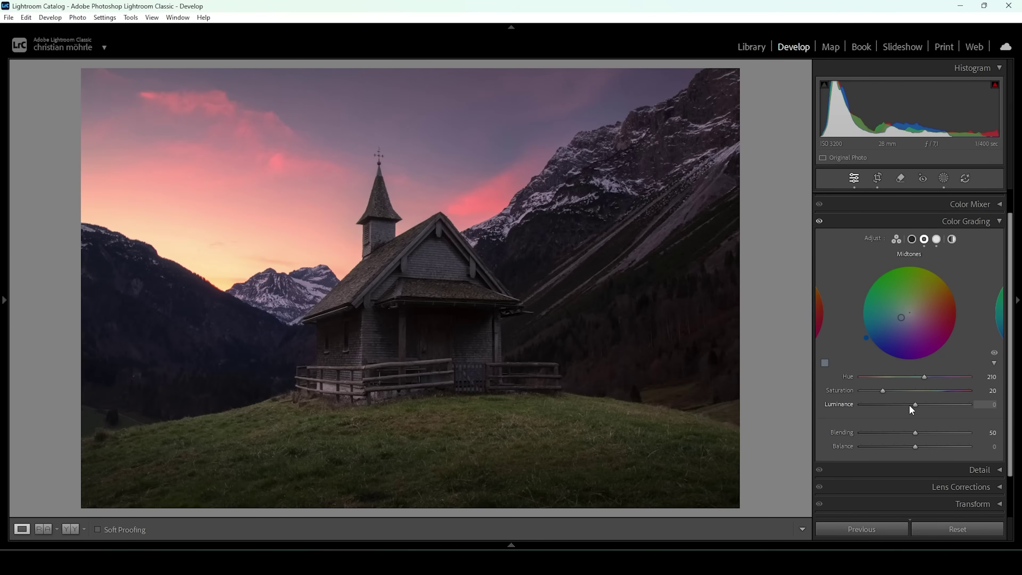
{"action": "left_click_drag", "start_coordinate": [915, 407], "coordinate": [905, 406]}
Grade the shadows with Hue 210, Saturation 5 and Luminance -13
{"action": "left_click", "coordinate": [912, 239]}
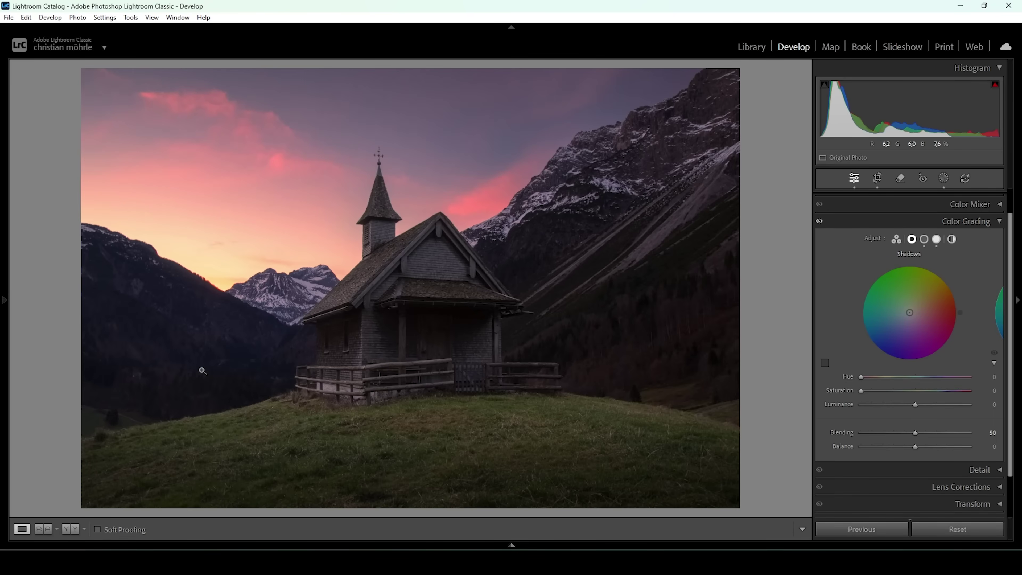
{"action": "left_click_drag", "start_coordinate": [863, 378], "coordinate": [924, 377]}
{"action": "left_click_drag", "start_coordinate": [861, 390], "coordinate": [865, 390]}
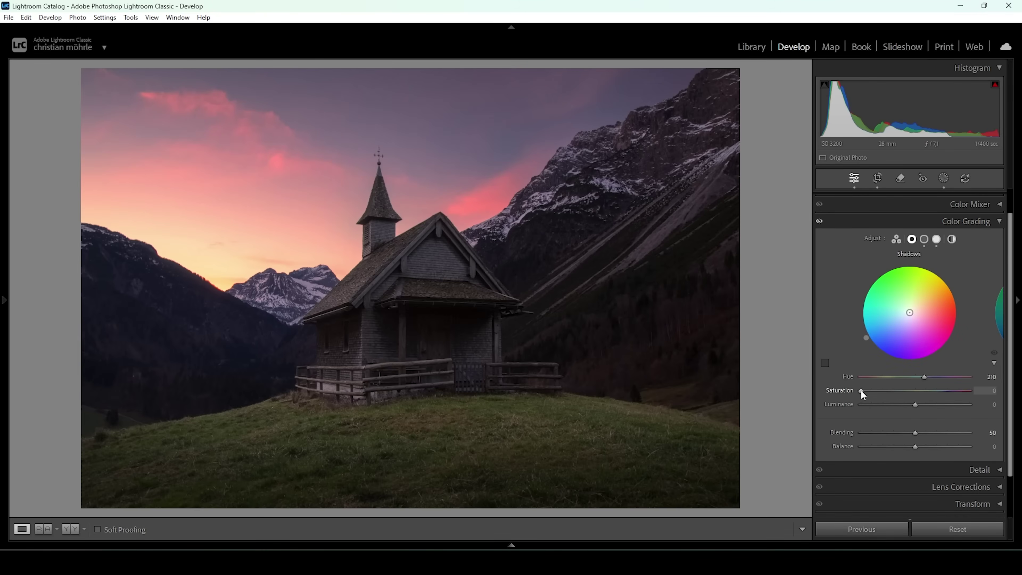
{"action": "left_click_drag", "start_coordinate": [861, 390], "coordinate": [863, 389]}
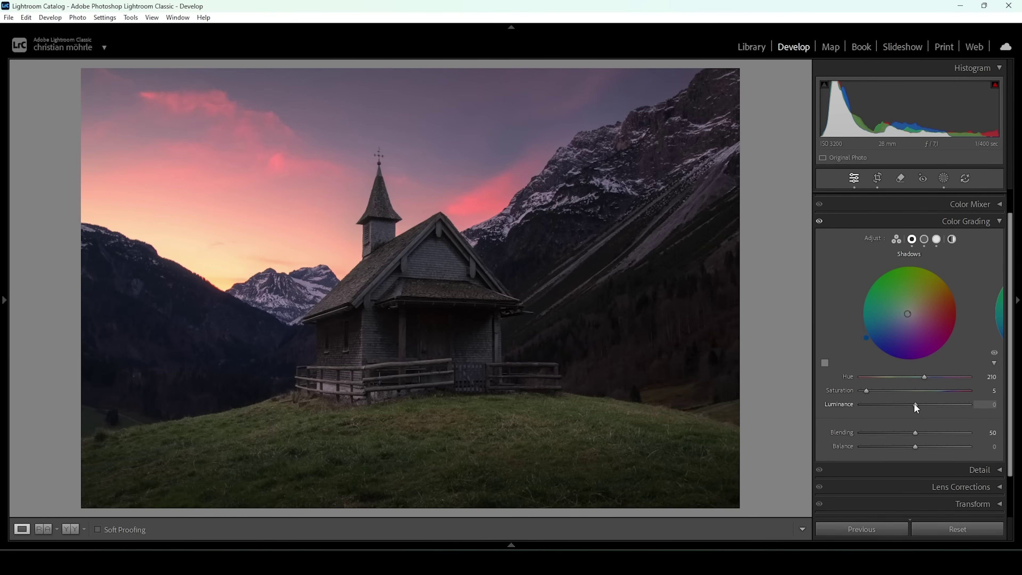
{"action": "left_click_drag", "start_coordinate": [916, 407], "coordinate": [908, 403]}
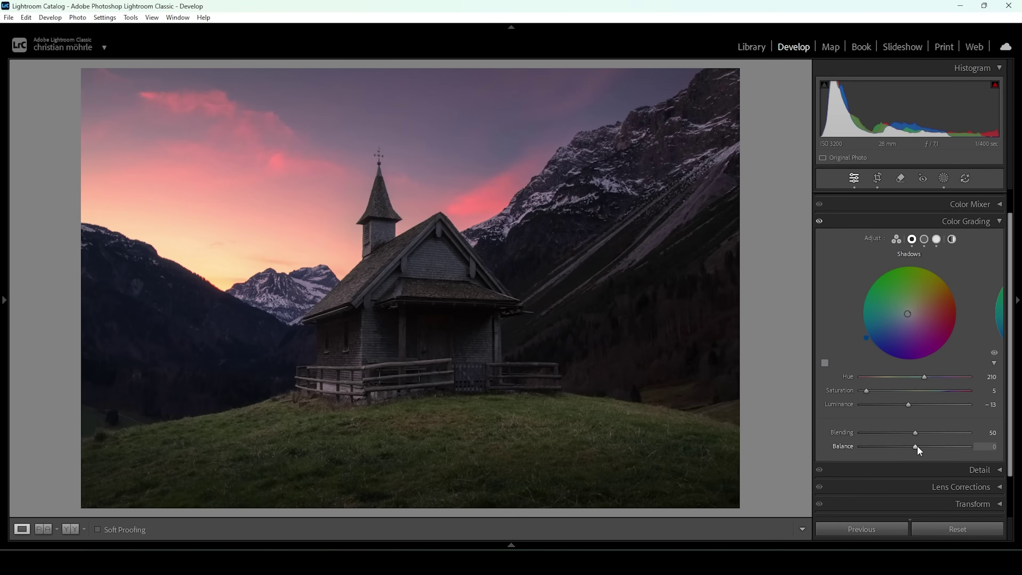
Try the color grading Balance at +100 and -100, and reset it
{"action": "left_click_drag", "start_coordinate": [916, 446], "coordinate": [977, 448]}
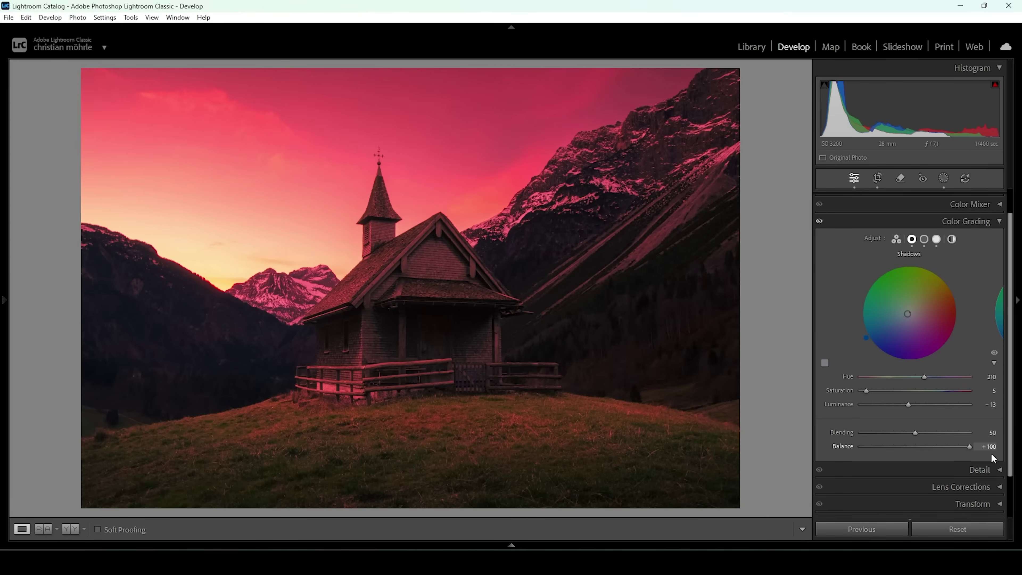
{"action": "left_click_drag", "start_coordinate": [971, 446], "coordinate": [838, 445]}
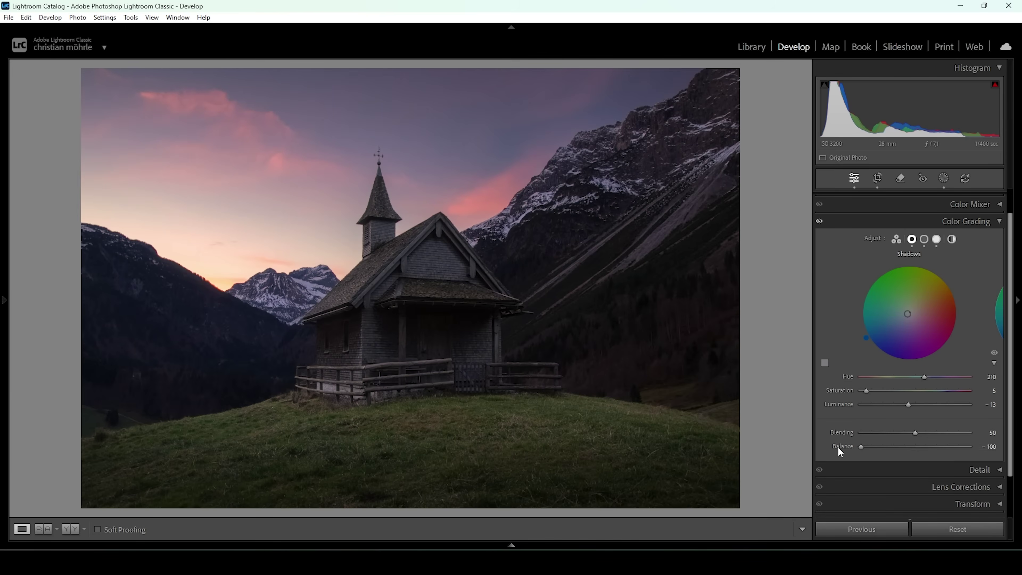
{"action": "double_click", "coordinate": [860, 446]}
Set the color grading Balance to +10 and Blending to 57
{"action": "left_click_drag", "start_coordinate": [920, 447], "coordinate": [922, 447]}
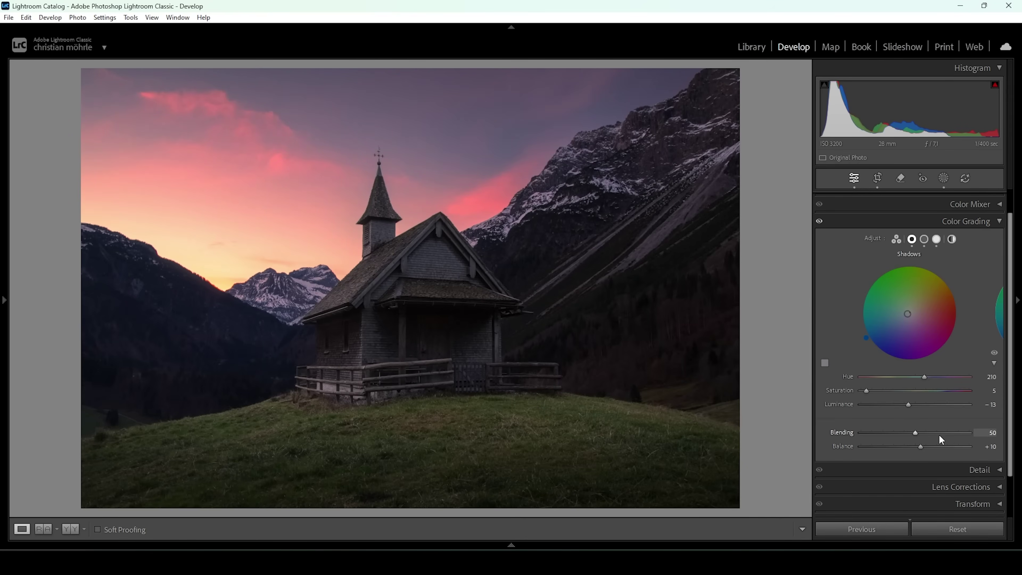
{"action": "left_click_drag", "start_coordinate": [914, 433], "coordinate": [892, 434]}
{"action": "left_click_drag", "start_coordinate": [885, 432], "coordinate": [920, 438]}
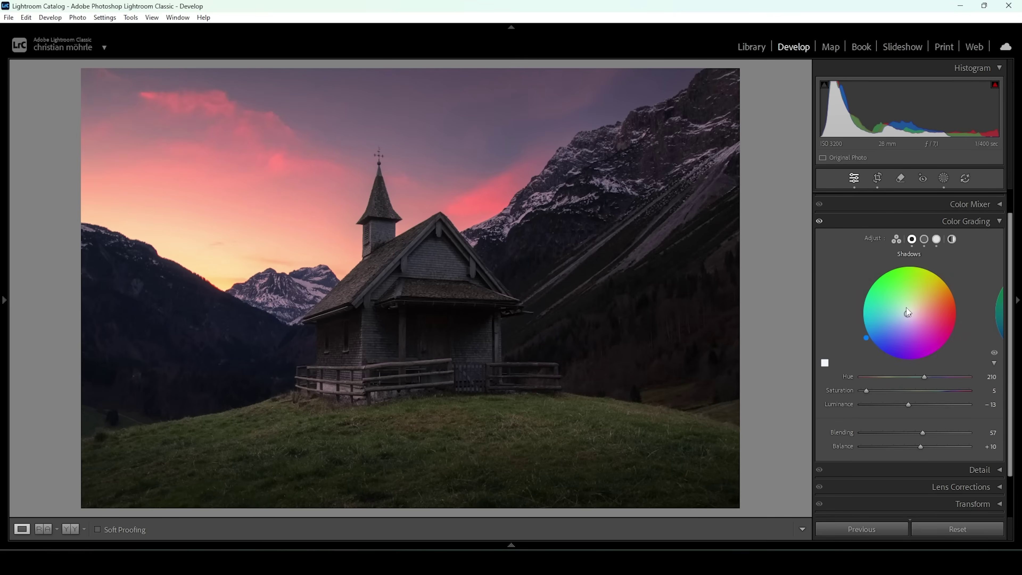
Apply a warm global color grade with Hue 26 and Saturation 18
{"action": "left_click", "coordinate": [952, 240]}
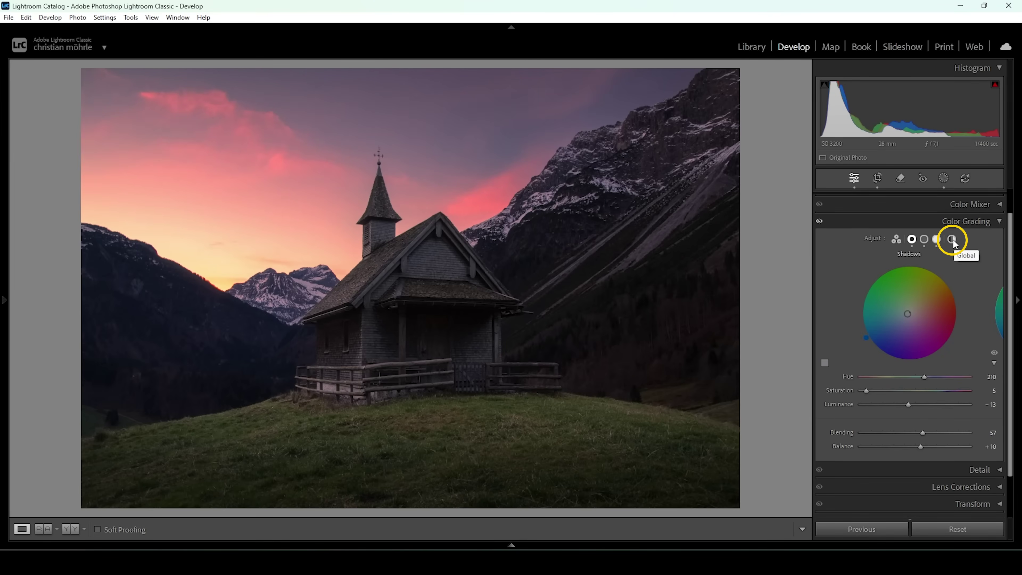
{"action": "left_click", "coordinate": [953, 240]}
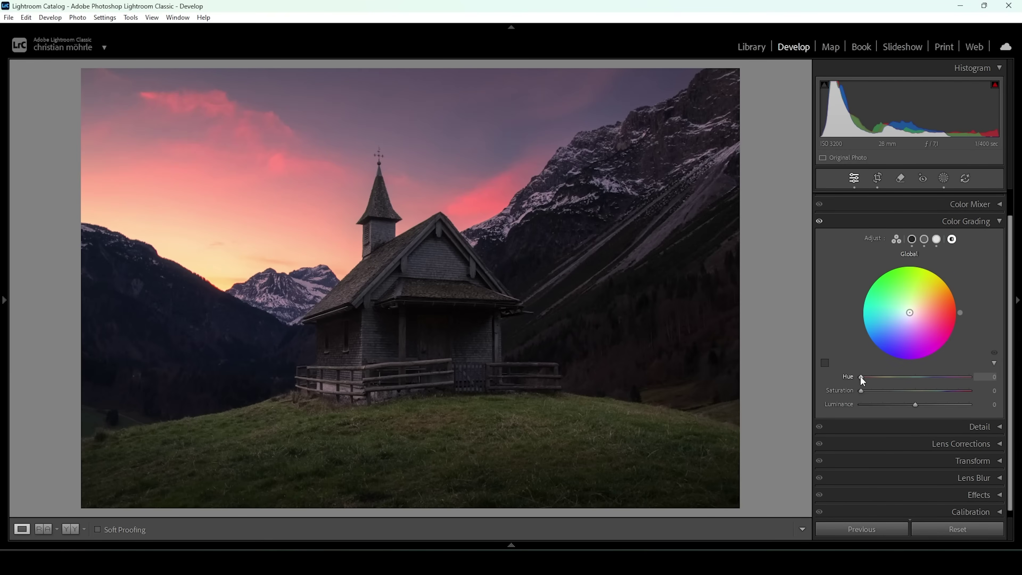
{"action": "left_click_drag", "start_coordinate": [862, 376], "coordinate": [880, 391]}
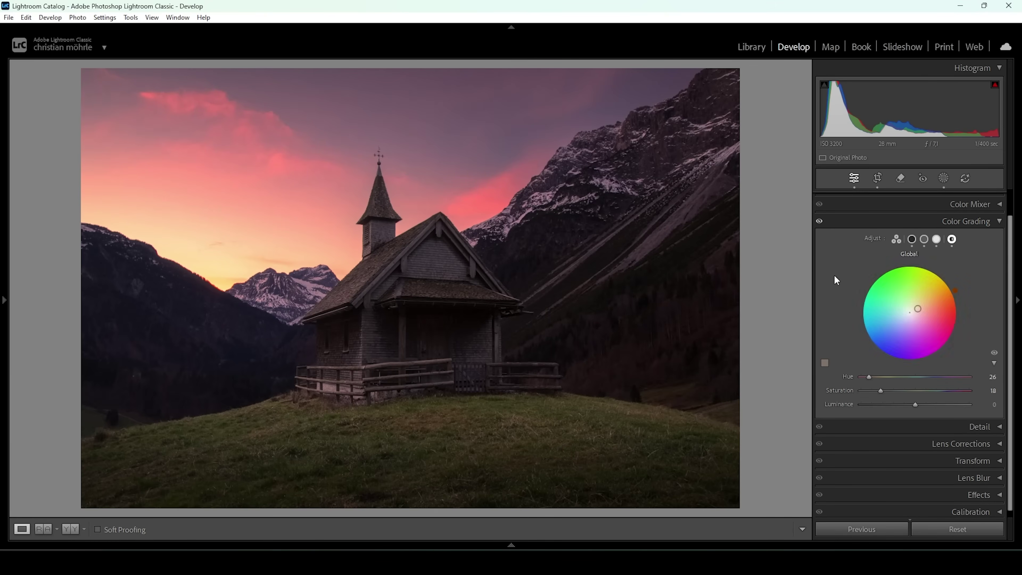
Compare the photo without and with the color grading
{"action": "left_click", "coordinate": [818, 222]}
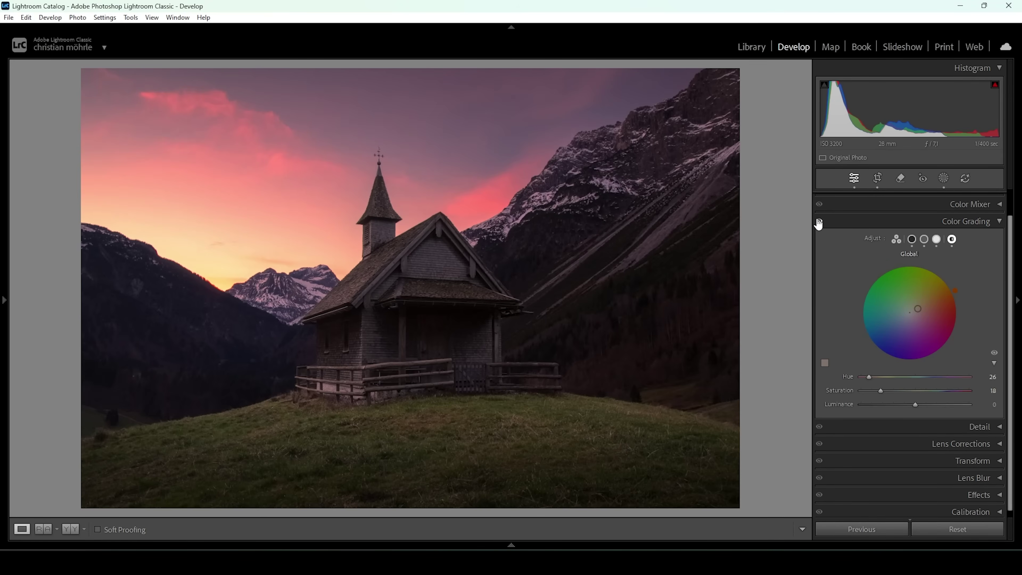
{"action": "left_click", "coordinate": [818, 222]}
{"action": "left_click", "coordinate": [819, 216]}
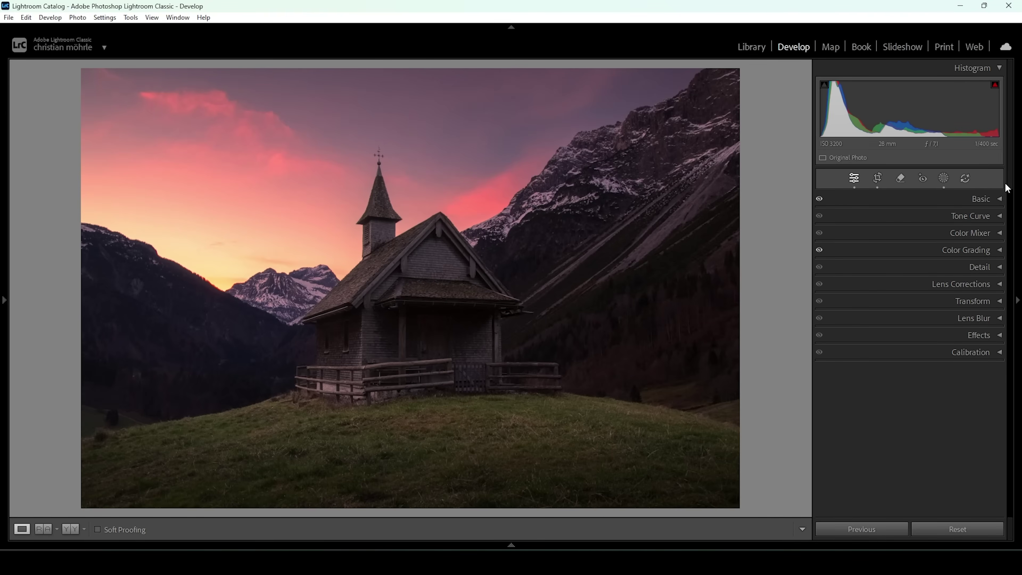
In the Calibration settings, shift the Blue Primary Hue slightly into the negative and raise the Blue Primary Saturation slightly
{"action": "left_click", "coordinate": [976, 353]}
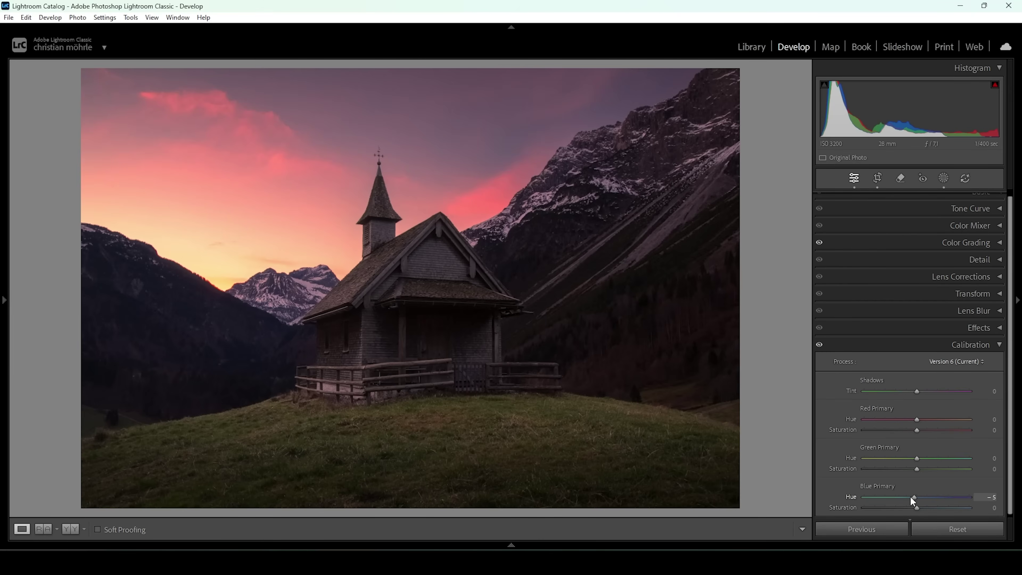
{"action": "left_click", "coordinate": [910, 497]}
{"action": "left_click_drag", "start_coordinate": [920, 508], "coordinate": [927, 507]}
{"action": "left_click_drag", "start_coordinate": [927, 506], "coordinate": [928, 507]}
Sharpen the photo with Amount 74, Radius 0.5, Detail 100 and Masking 69
{"action": "left_click", "coordinate": [971, 260]}
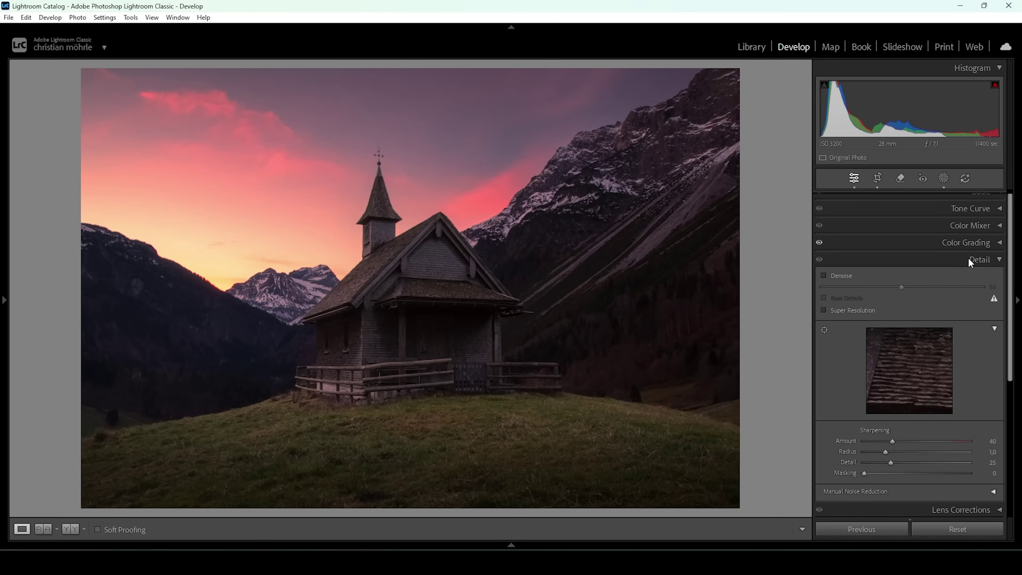
{"action": "scroll", "coordinate": [938, 350], "scroll_direction": "down", "scroll_amount": 2}
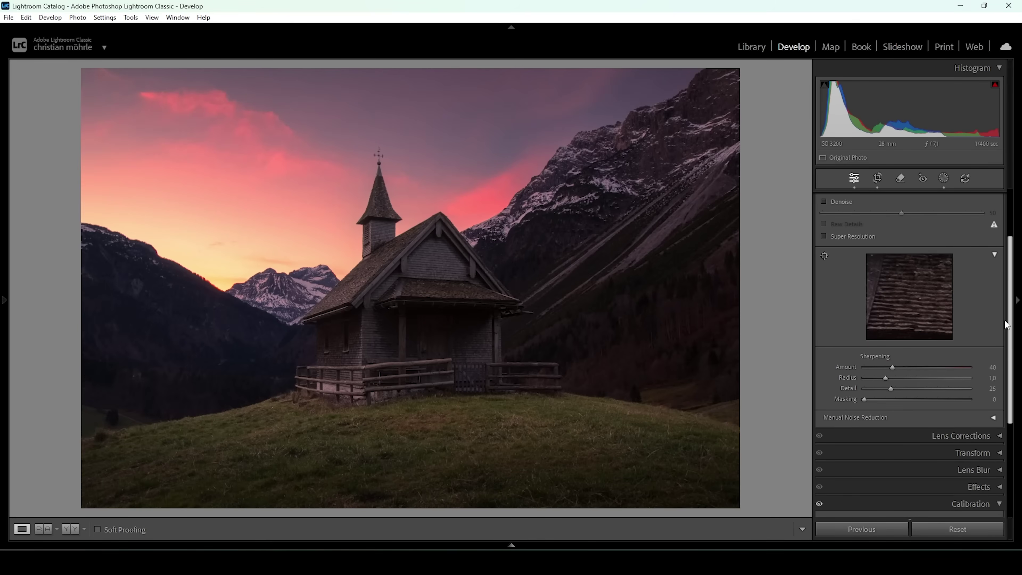
{"action": "left_click_drag", "start_coordinate": [890, 388], "coordinate": [969, 389]}
{"action": "left_click_drag", "start_coordinate": [868, 400], "coordinate": [936, 402]}
{"action": "left_click_drag", "start_coordinate": [890, 367], "coordinate": [916, 367]}
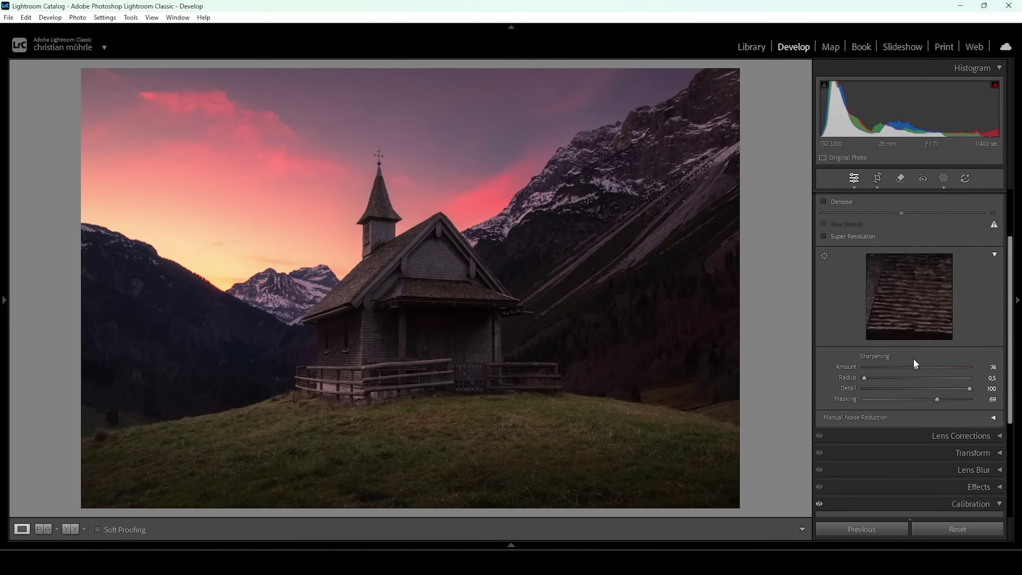